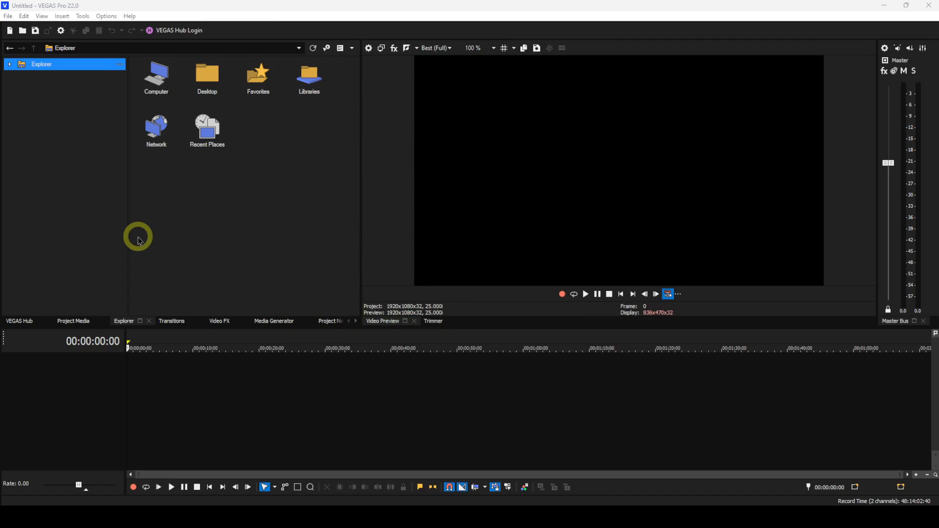
Open the Pandora V03 extension and slightly narrow its docked window.
left_click(43, 17)
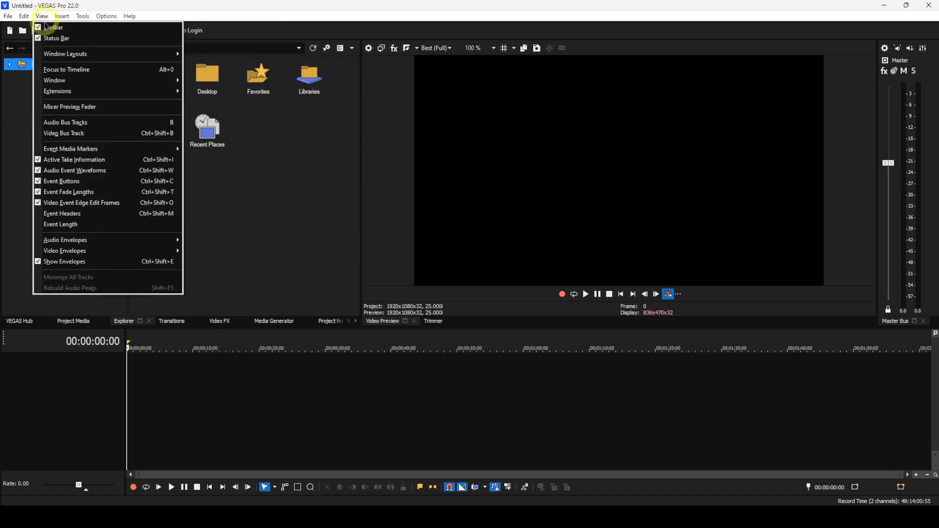
mouse_move(66, 92)
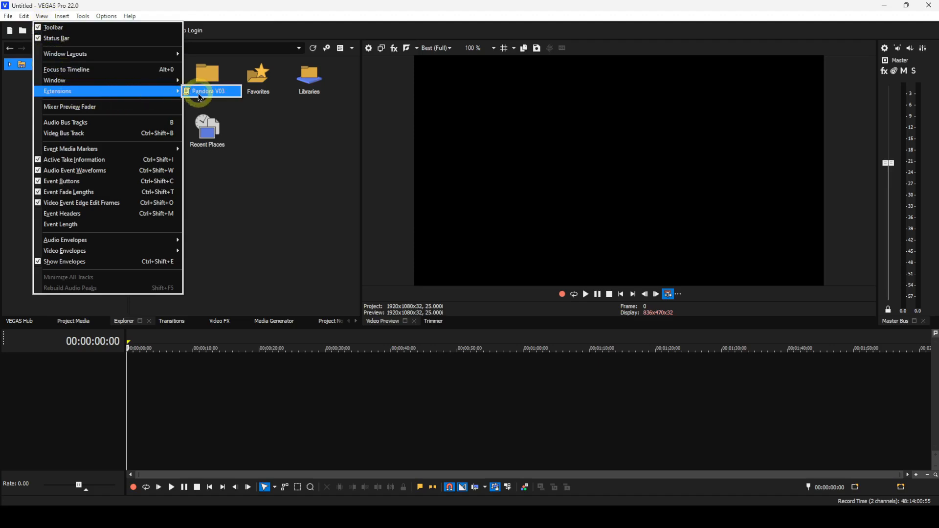
left_click(199, 95)
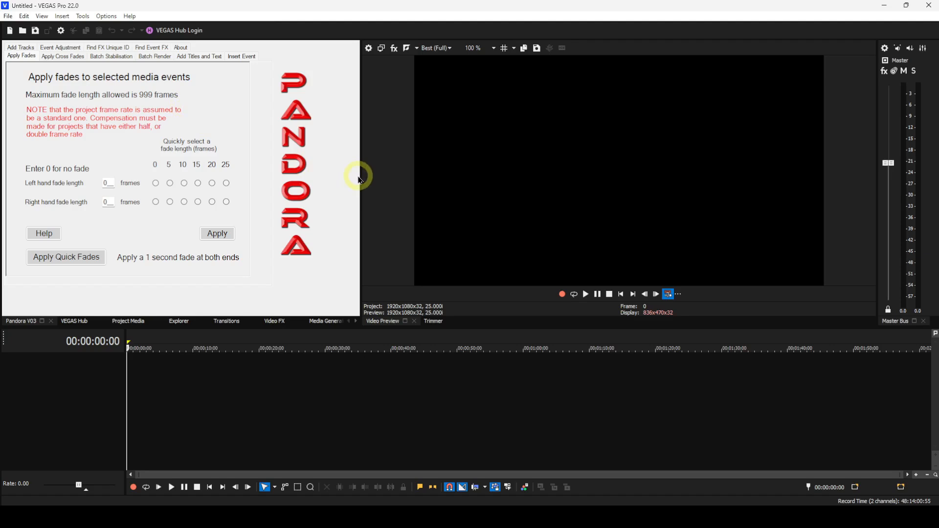
left_click_drag(361, 177, 335, 182)
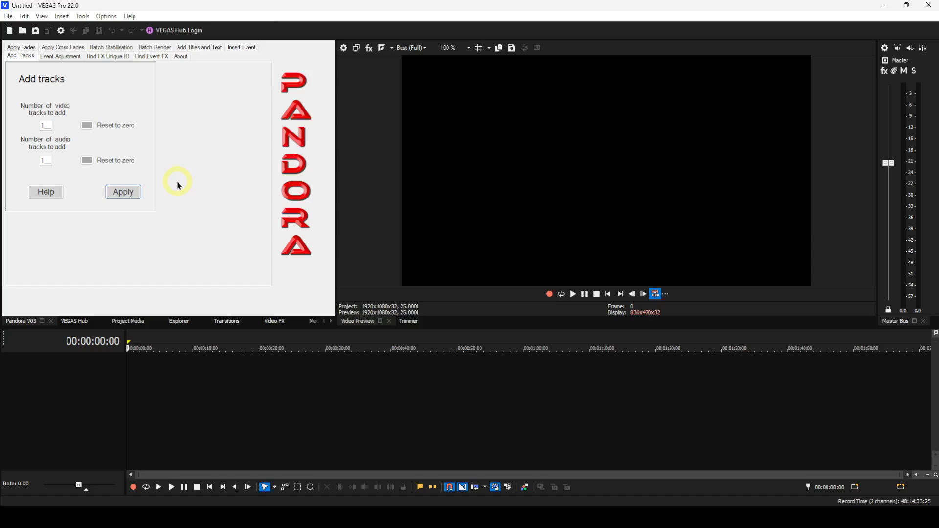
Add three video tracks and two audio tracks with Pandora, and enlarge the timeline area.
double_click(46, 123)
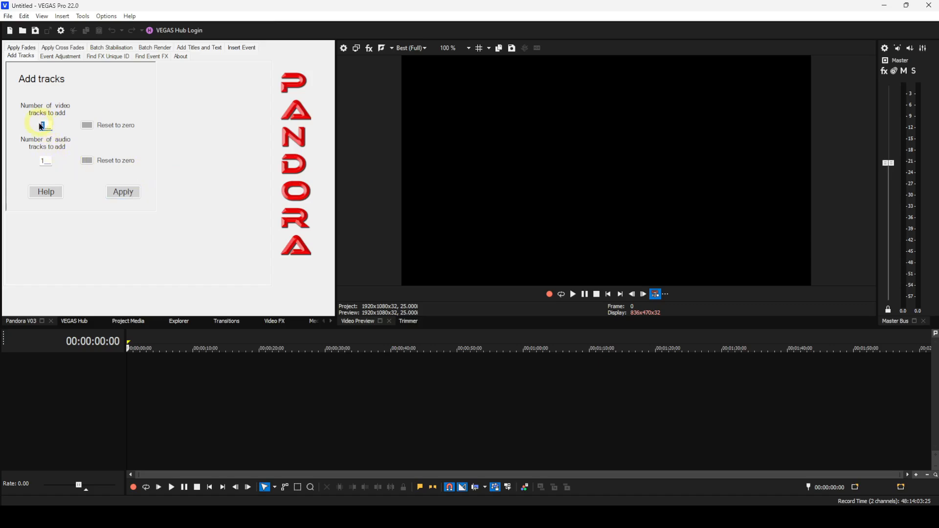
type("3")
double_click(45, 160)
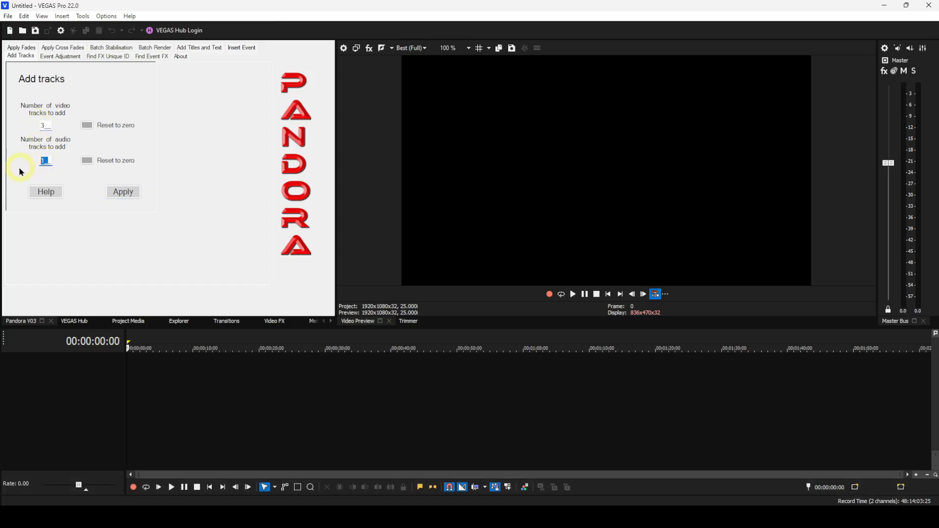
type("2")
left_click(122, 192)
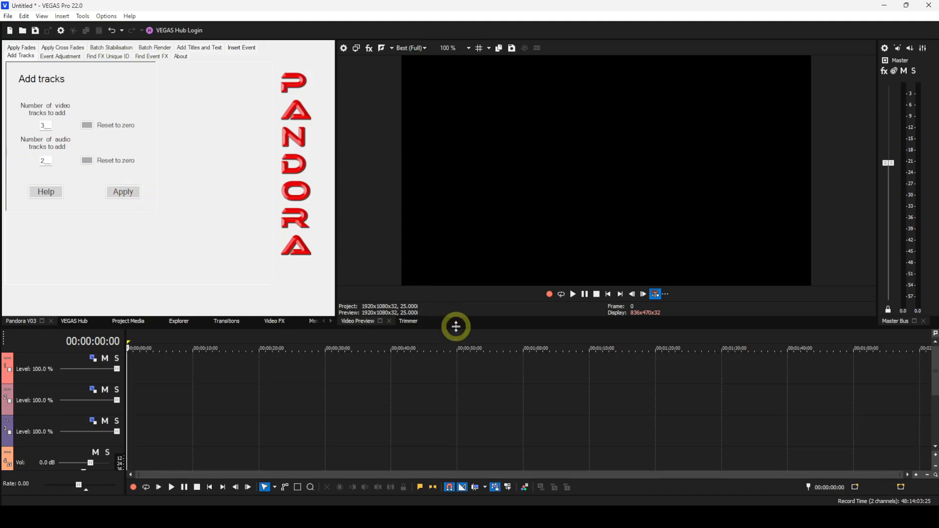
left_click_drag(458, 327, 457, 269)
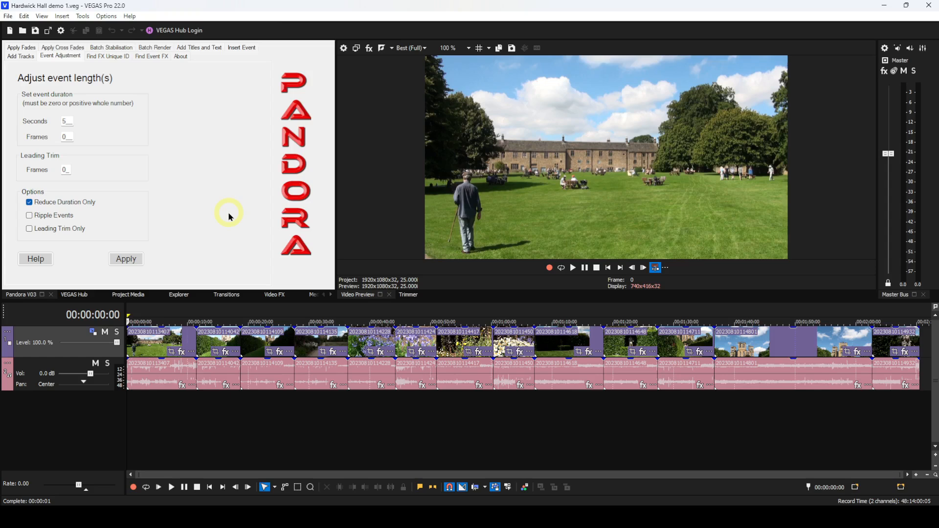
Select the second, third, fifth, sixth and seventh video events on the timeline.
left_click(226, 344)
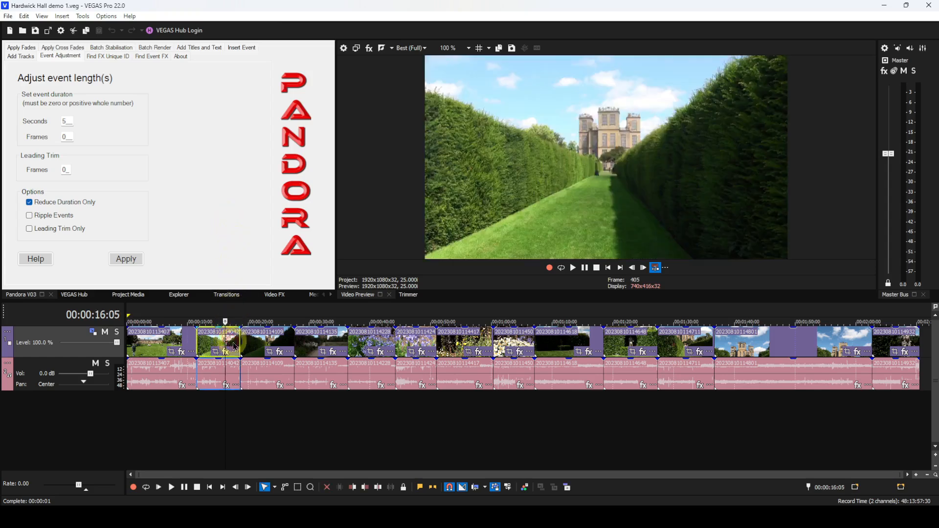
left_click(272, 348, "ctrl")
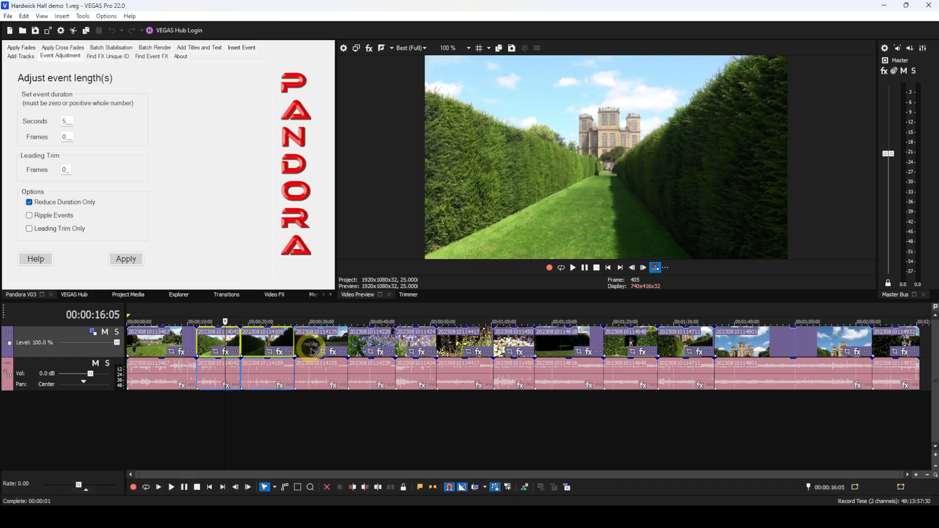
left_click(358, 349, "ctrl")
left_click(412, 347, "ctrl")
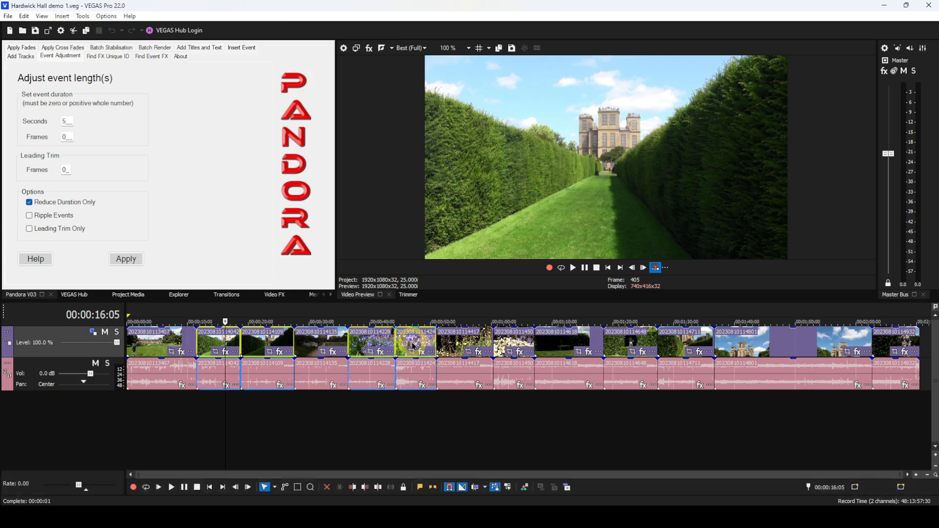
left_click(451, 345, "ctrl")
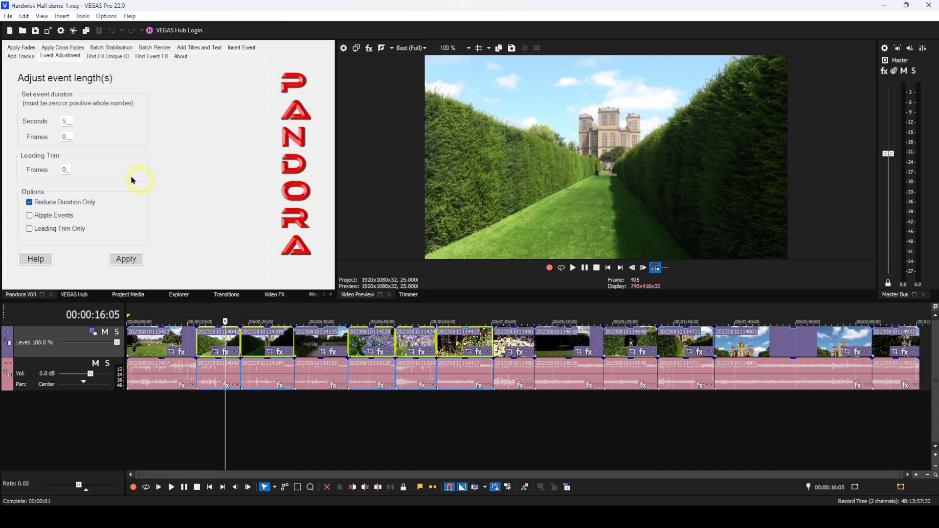
Try shortening the selected events to 4 seconds and 5 frames, check the third event's length, and undo the change.
double_click(65, 122)
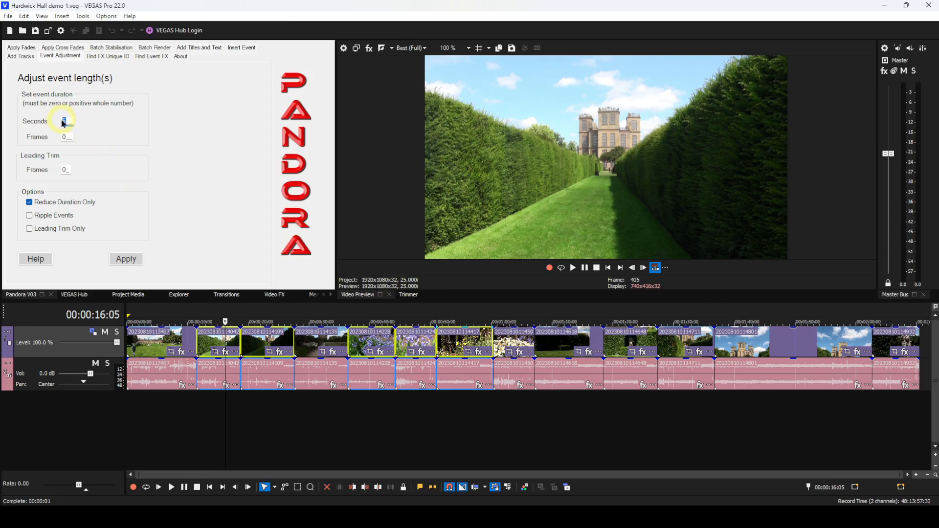
type("4")
double_click(66, 136)
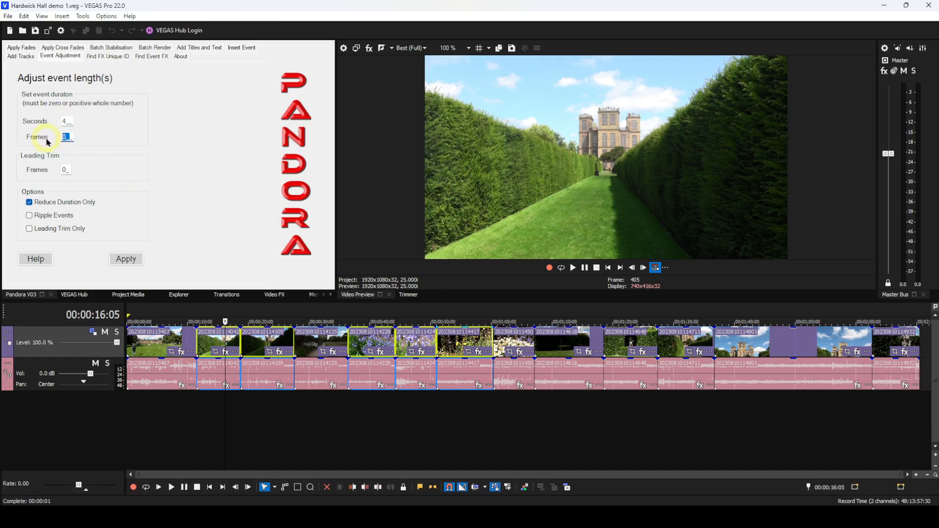
type("5")
left_click(125, 263)
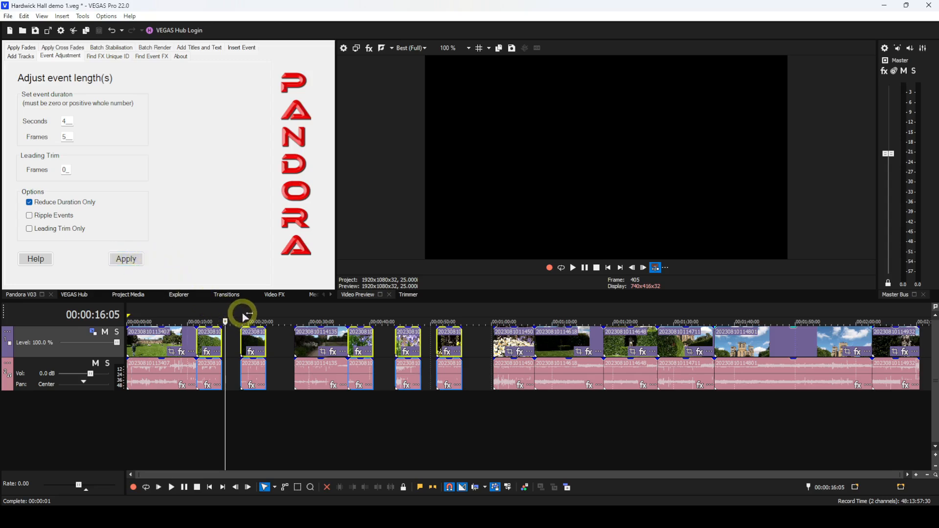
left_click_drag(242, 313, 264, 313)
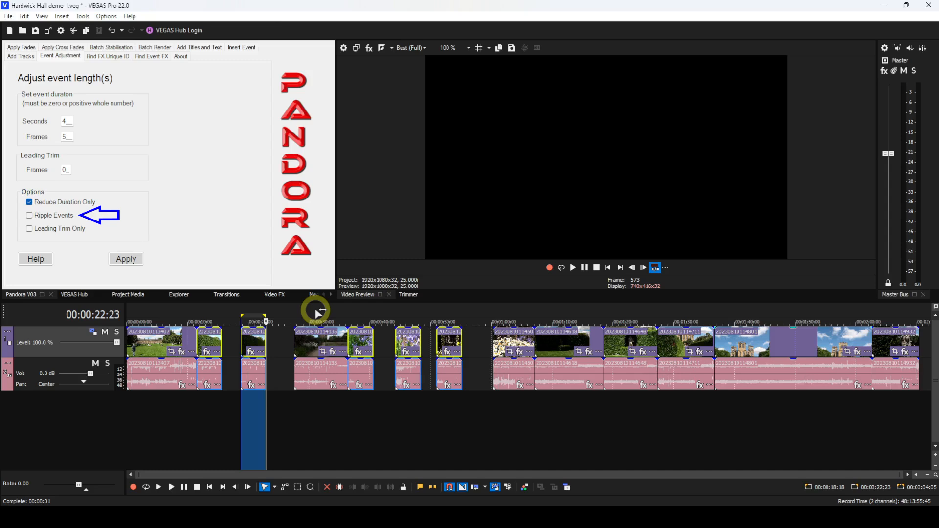
key("ctrl+z")
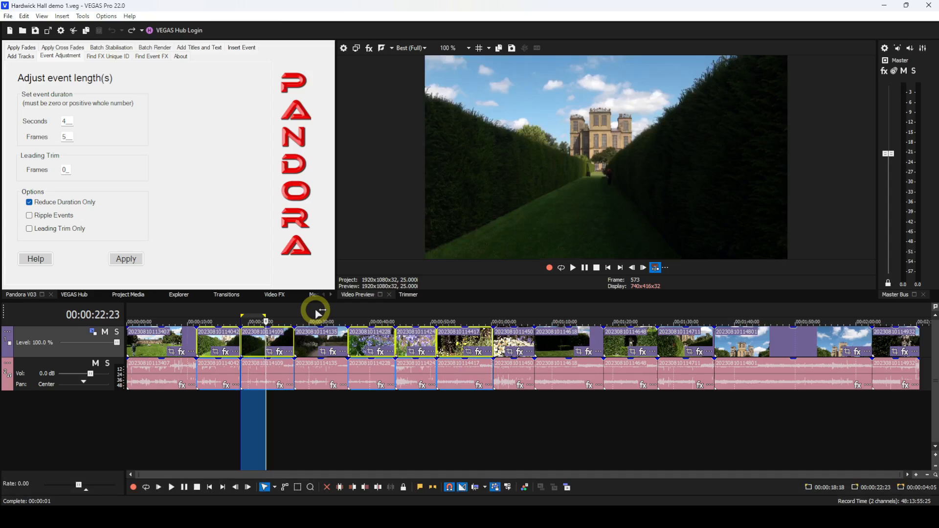
Enable Ripple Events, apply the shortening to the selected events again, and undo it.
left_click(33, 217)
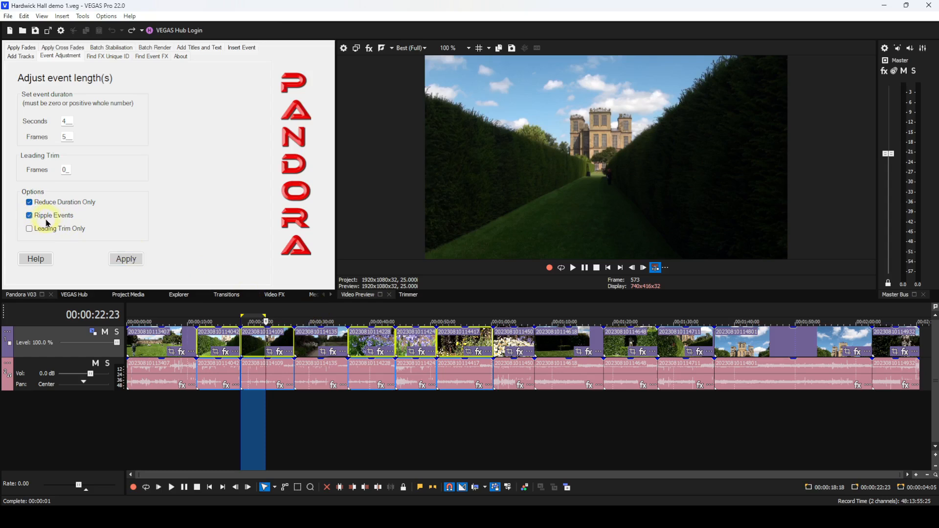
left_click(119, 262)
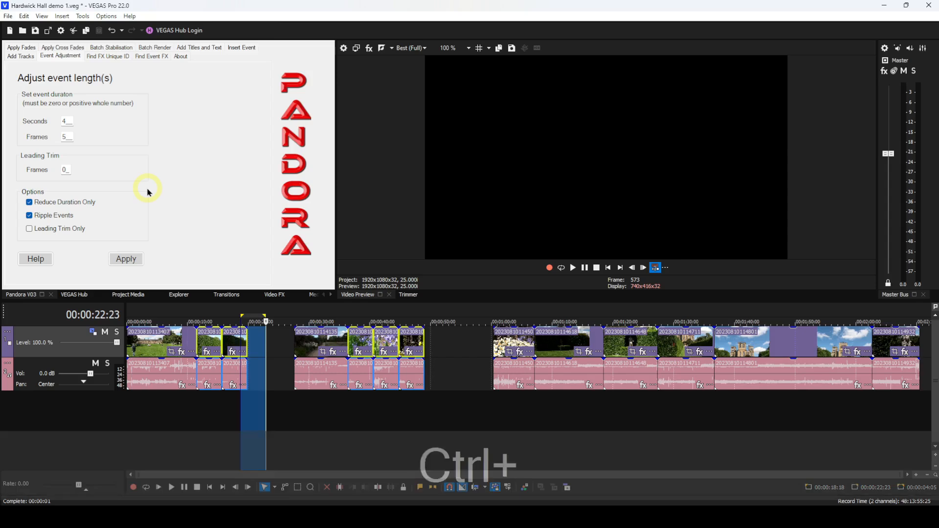
key("ctrl+z")
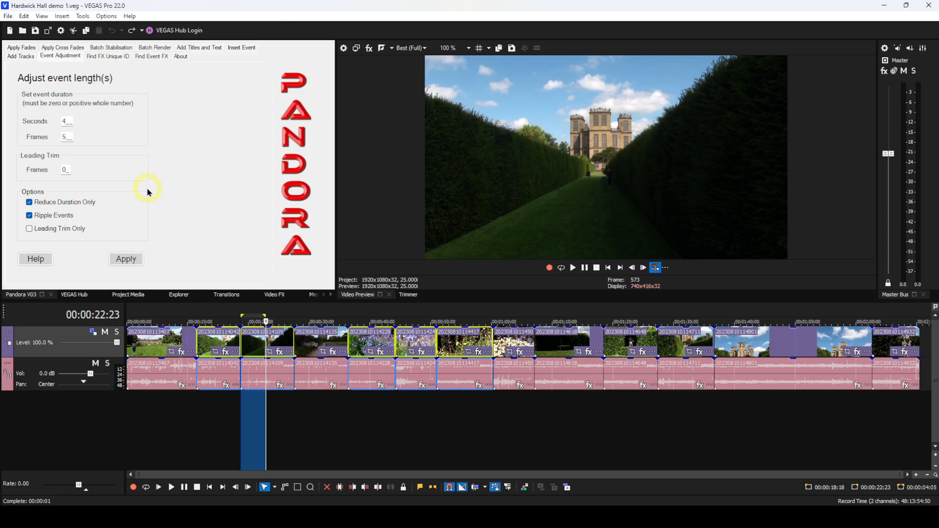
Try the rippled shortening with a leading trim of 5 frames, check the fifth event's length, and undo the change.
left_click(64, 170)
left_click_drag(64, 170, 51, 171)
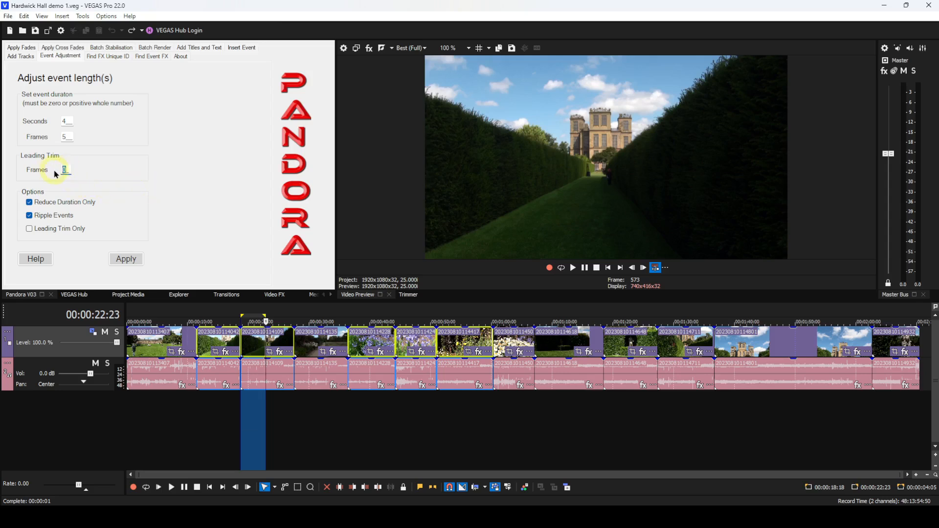
type("5")
left_click(126, 263)
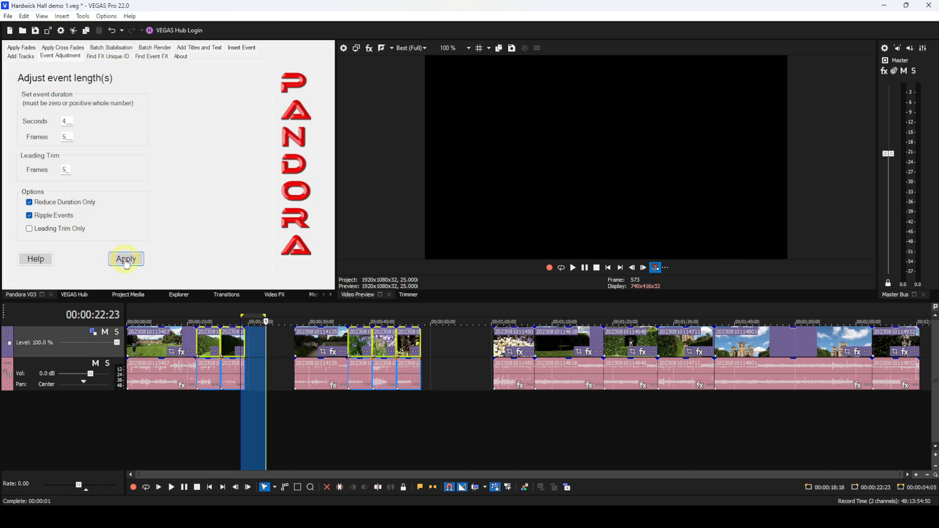
left_click(127, 265)
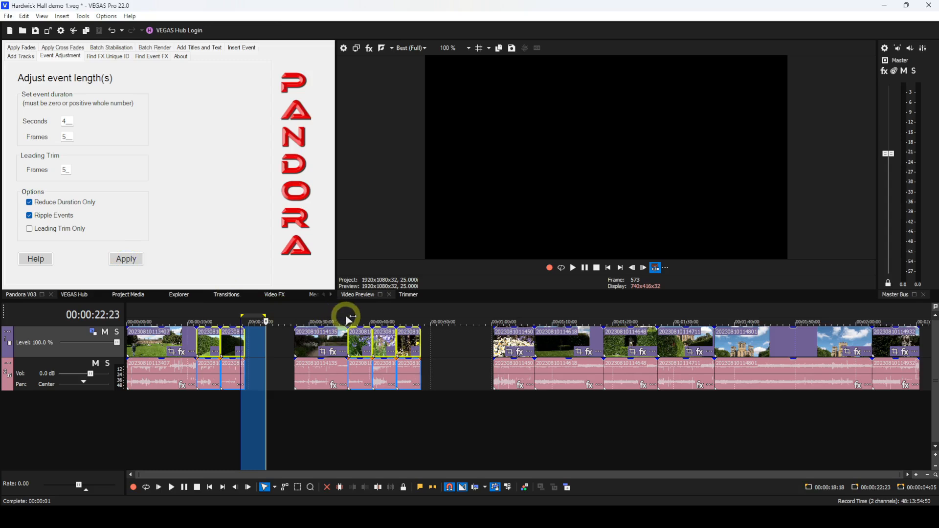
left_click_drag(349, 321, 386, 317)
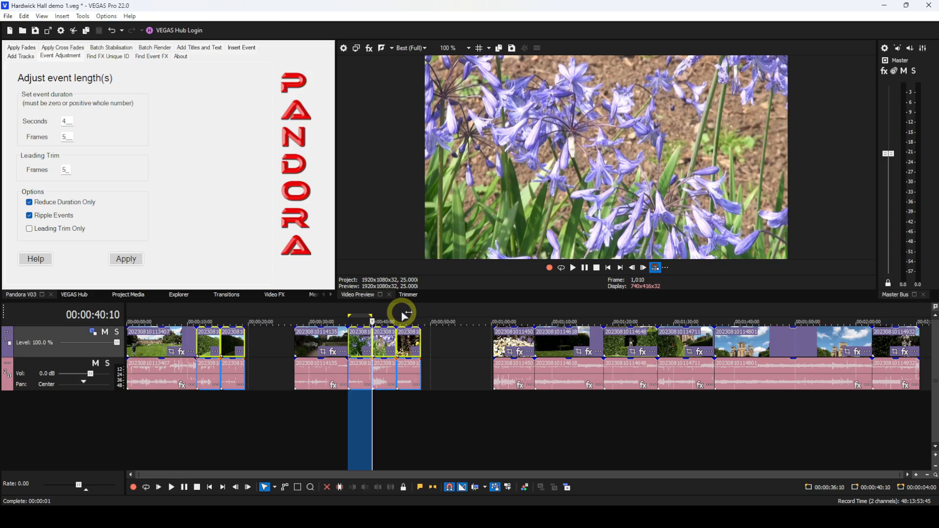
key("ctrl+z")
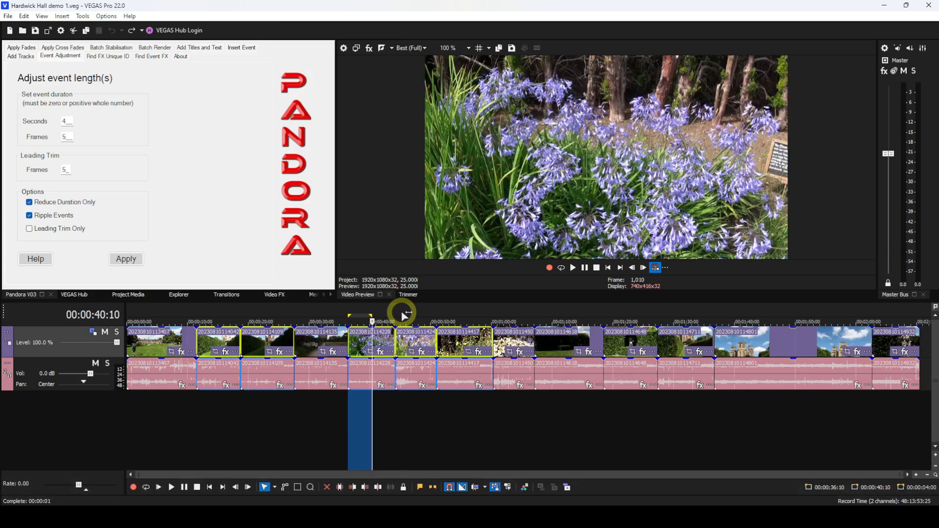
Measure the eighth event's length, and replace the event selection with the third through eighth and the tenth events.
left_click(281, 405)
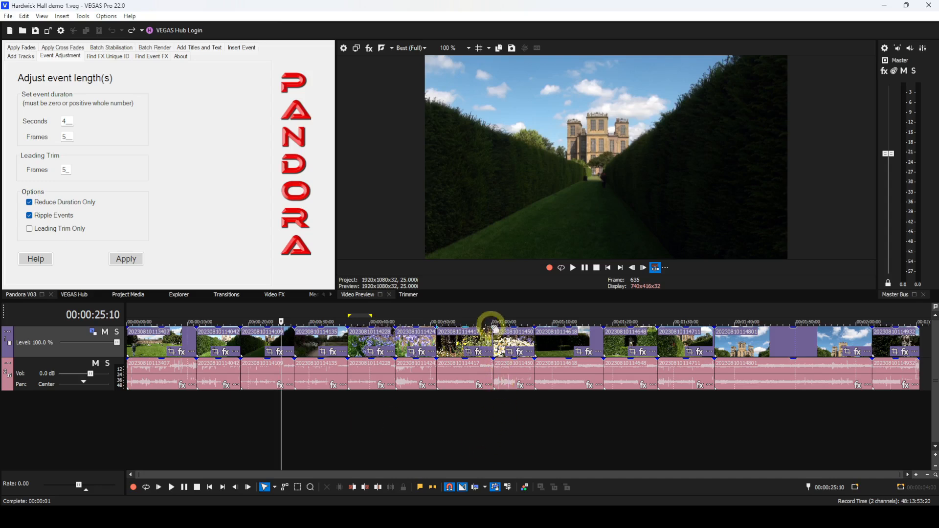
left_click_drag(493, 323, 532, 320)
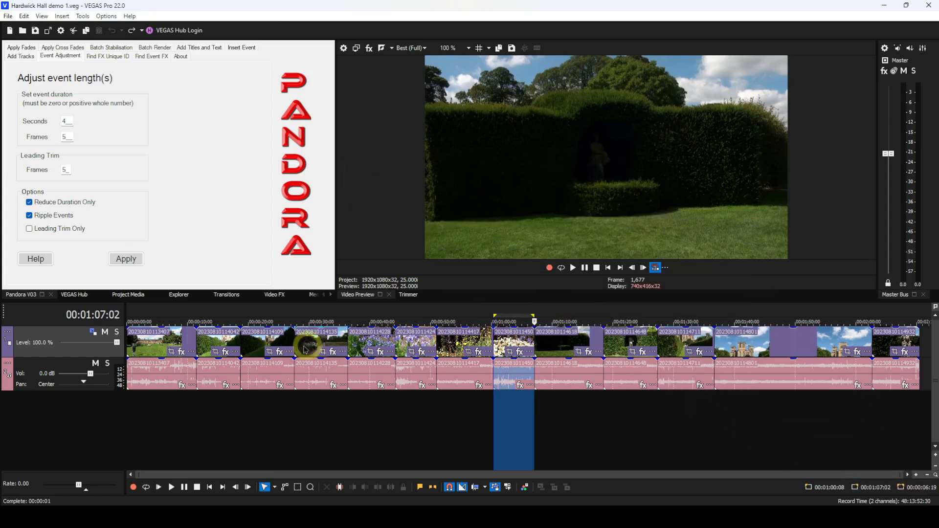
left_click(262, 342)
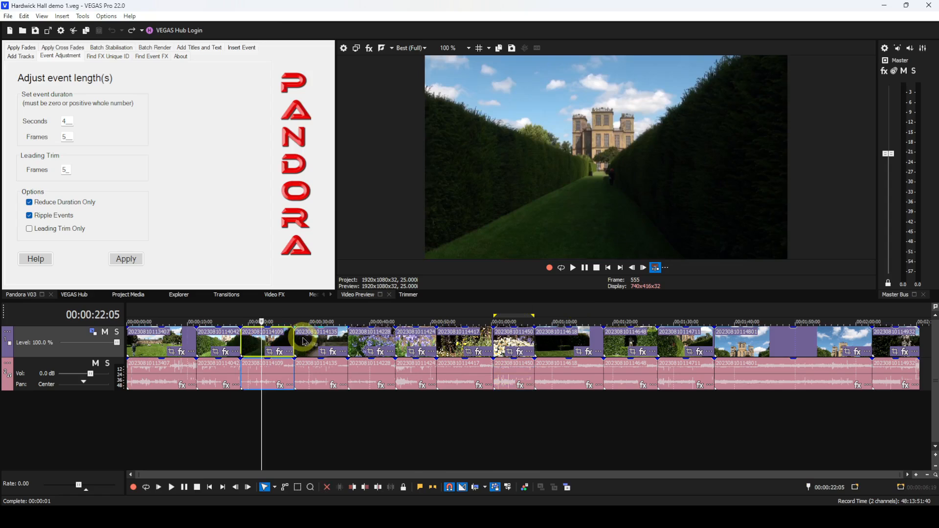
left_click(308, 341, "ctrl")
left_click(368, 343, "ctrl")
left_click(407, 346, "ctrl")
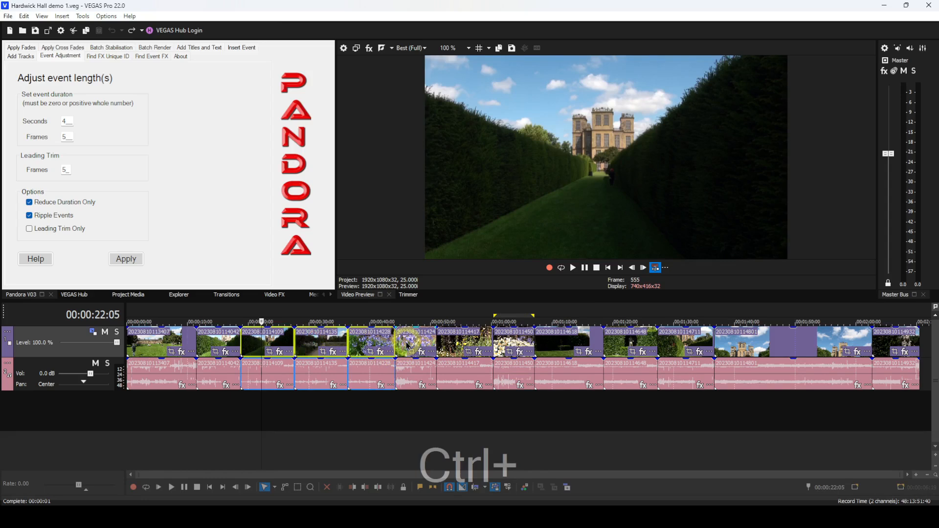
left_click(458, 342, "ctrl")
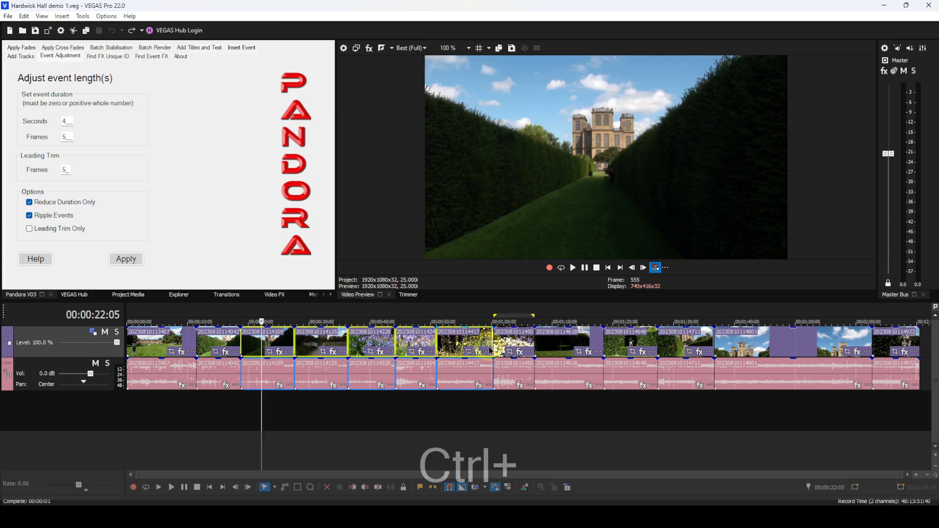
left_click(528, 352, "ctrl")
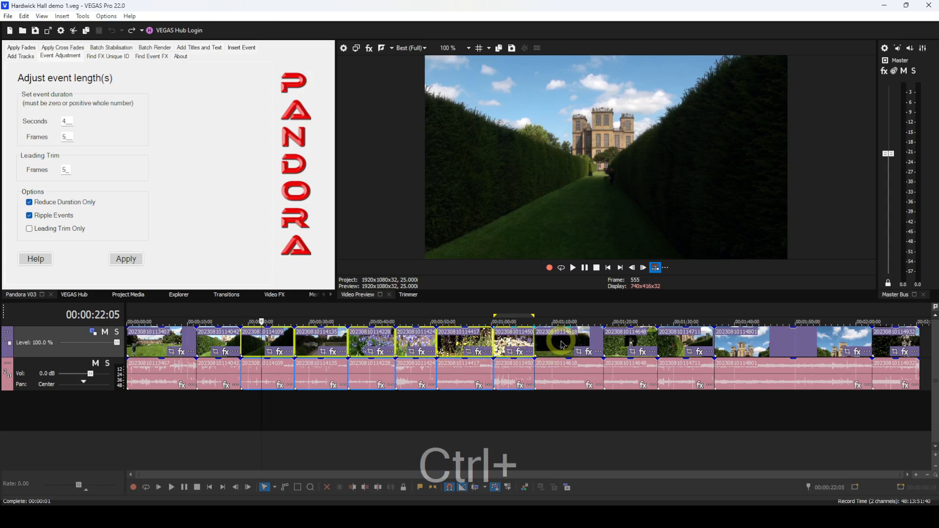
left_click(618, 340, "ctrl")
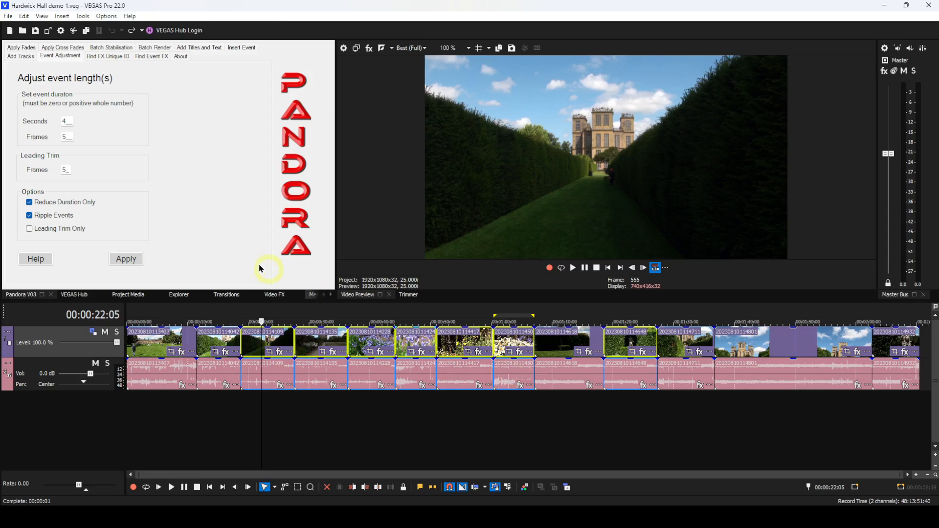
Set the event duration to 8 seconds and 0 frames, and the leading trim to 0 frames.
left_click_drag(69, 123, 49, 129)
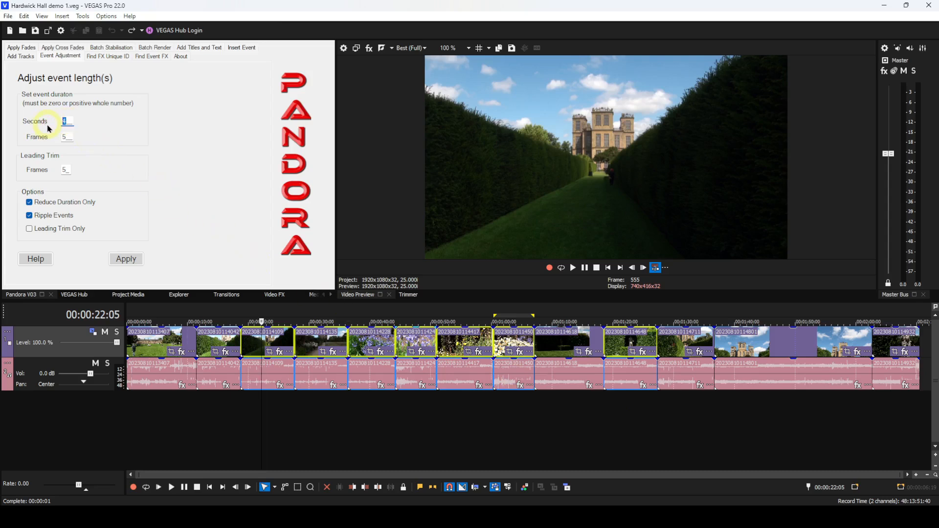
type("8")
left_click_drag(67, 137, 27, 137)
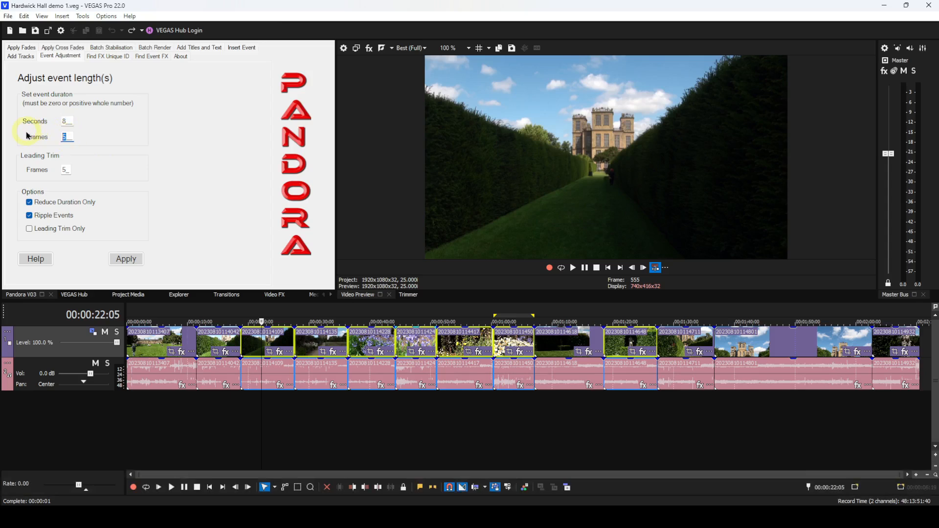
type("0")
left_click_drag(66, 171, 59, 172)
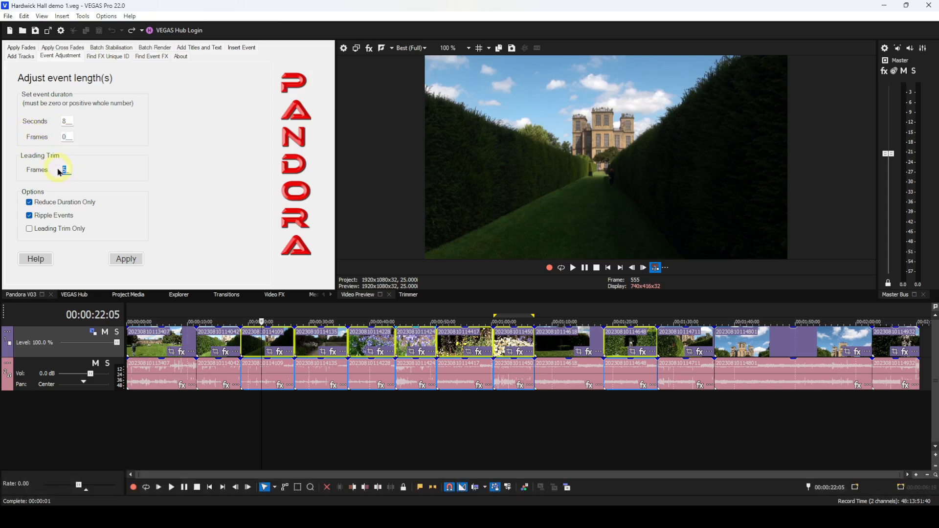
type("0")
Turn off Reduce Duration Only, apply the rippled 8-second duration to the selected events, and measure the fourth event's length.
left_click(30, 202)
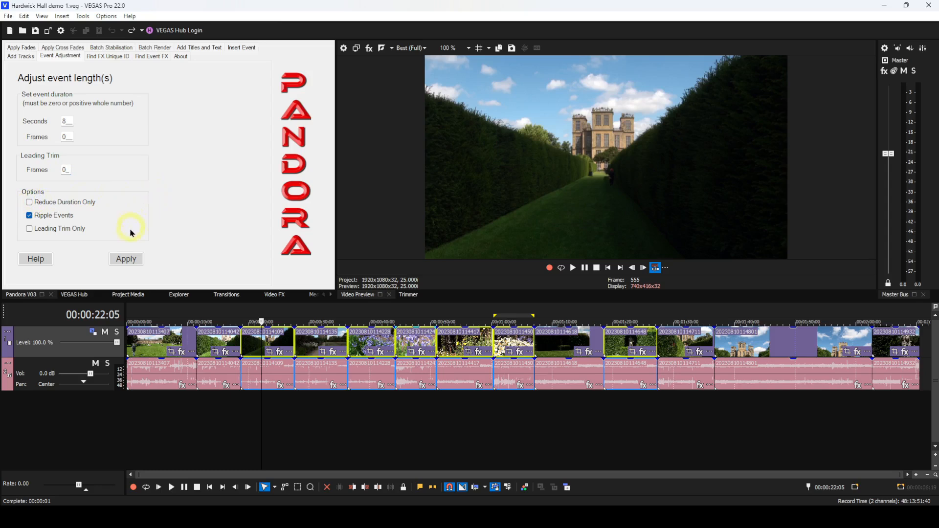
left_click(126, 260)
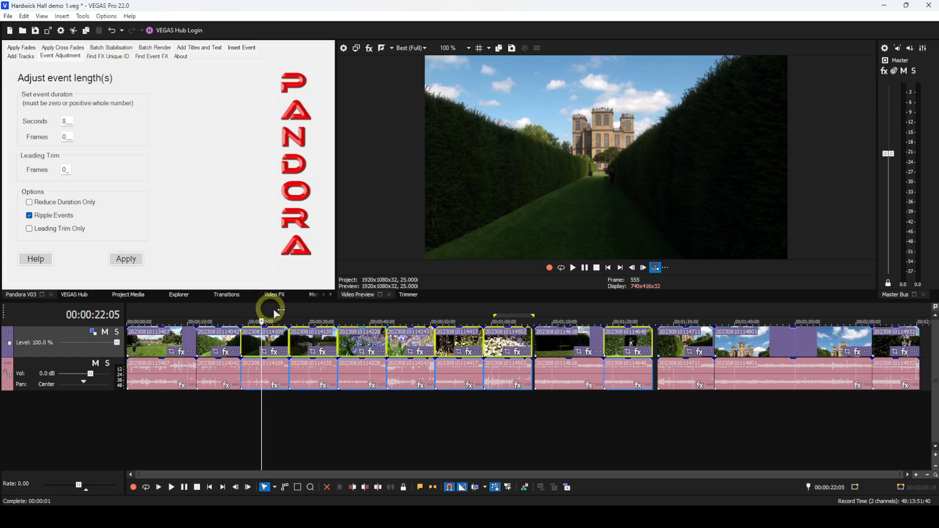
left_click_drag(289, 317, 338, 316)
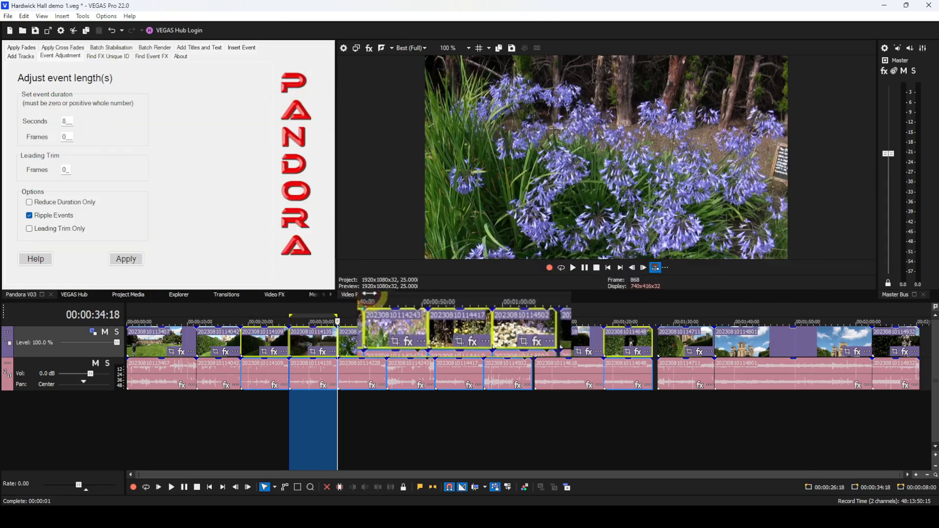
Measure the sixth event's length on the timeline from start to end, and undo the duration change.
left_click_drag(387, 313, 427, 319)
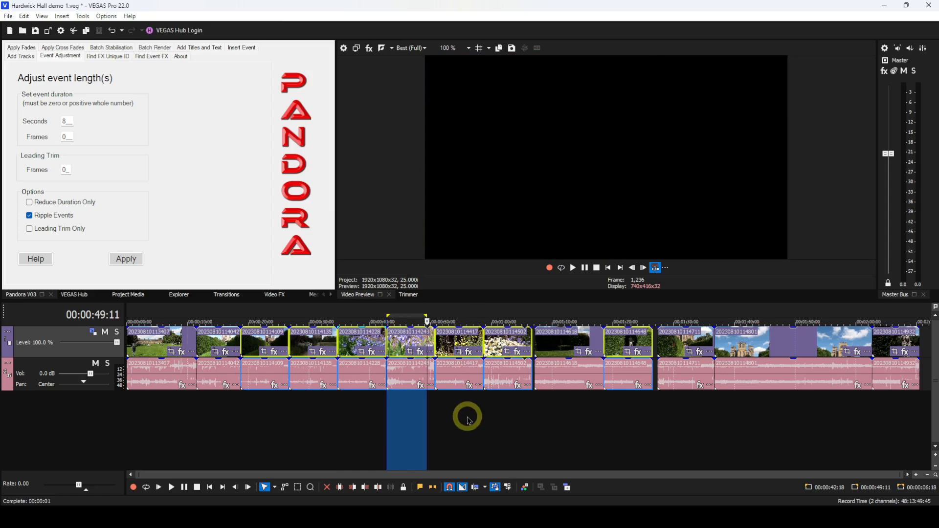
scroll(467, 411, "up", 3)
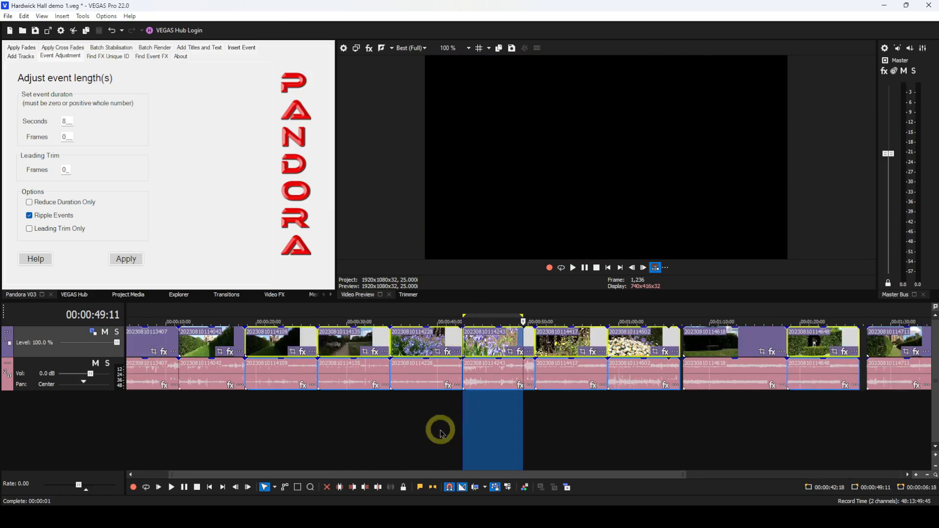
scroll(440, 430, "up", 3)
scroll(381, 434, "up", 2)
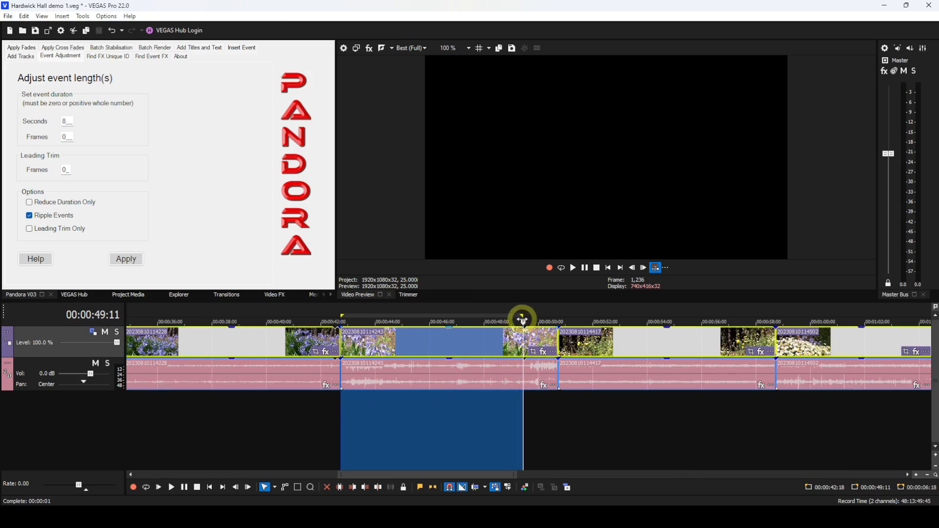
left_click_drag(521, 322, 558, 319)
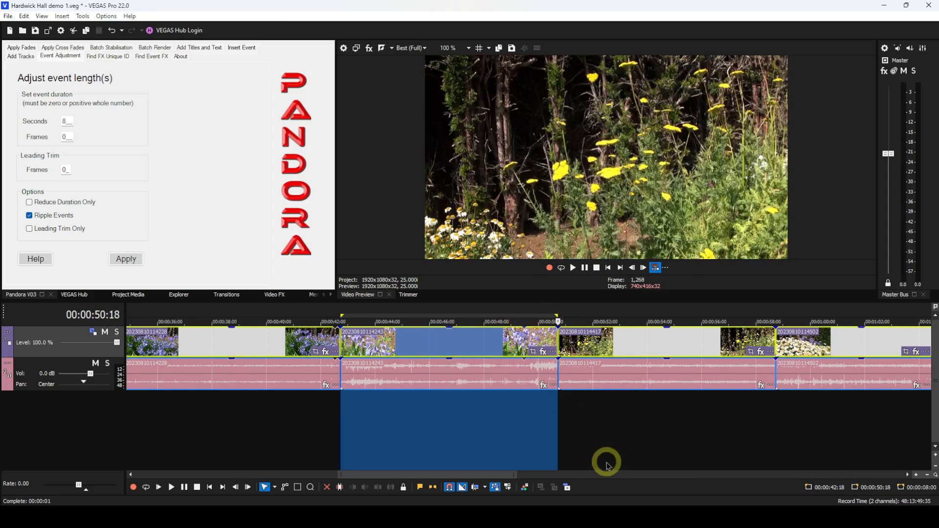
scroll(607, 464, "down", 2)
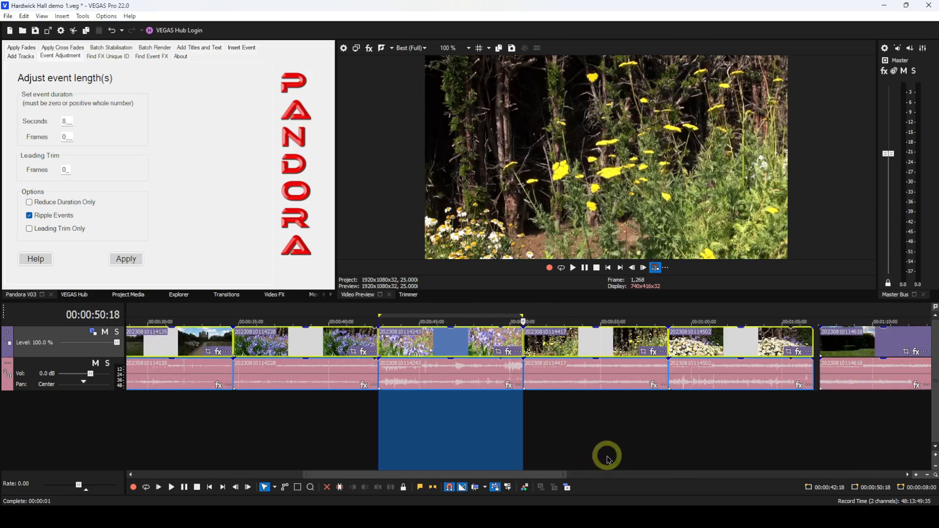
scroll(607, 459, "down", 1)
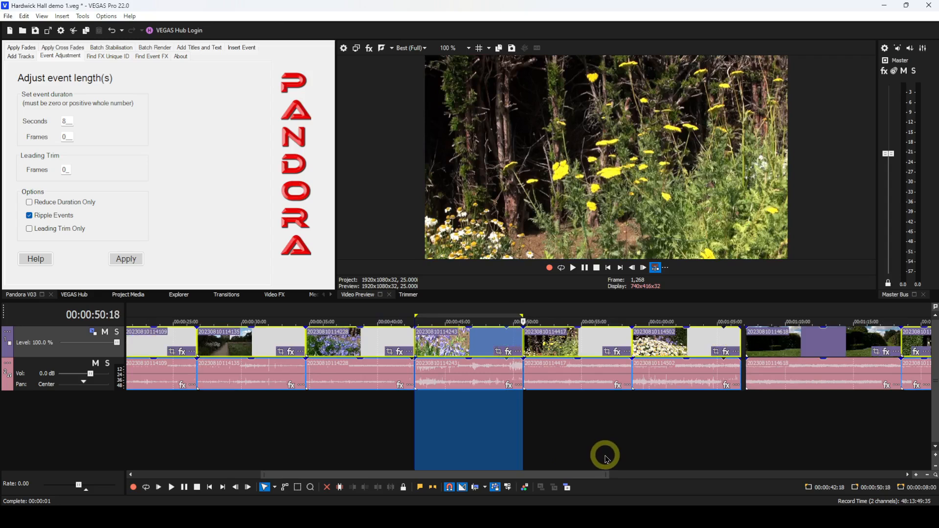
scroll(606, 459, "down", 2)
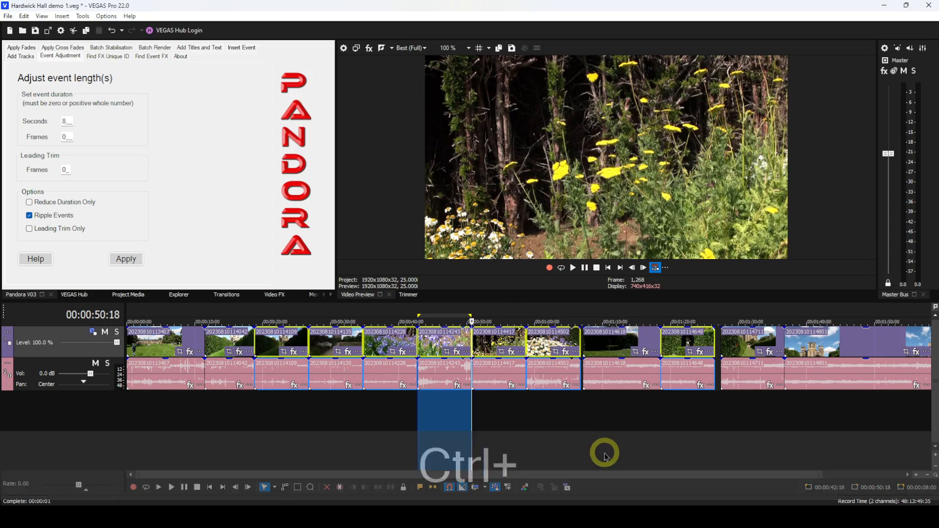
key("ctrl+z")
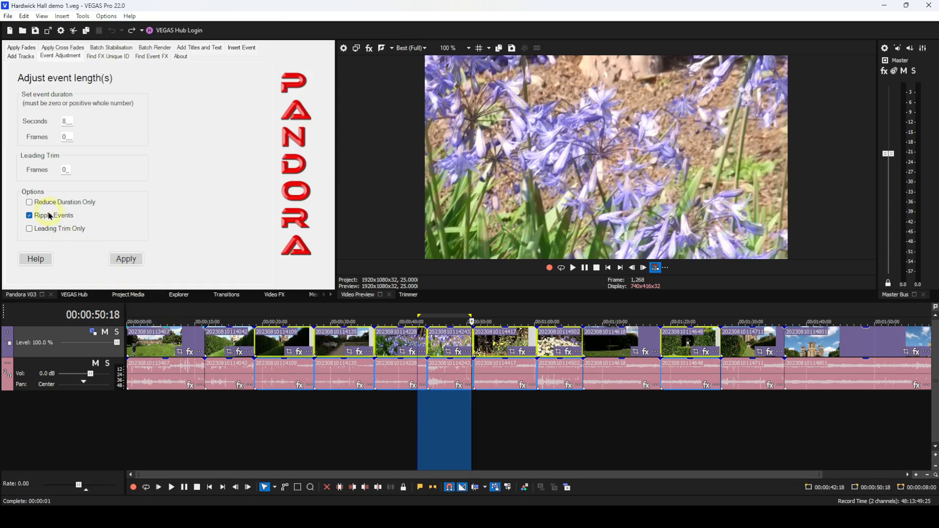
Turn Reduce Duration Only back on, try the 8-second adjustment on the selected events, and undo it.
left_click(30, 203)
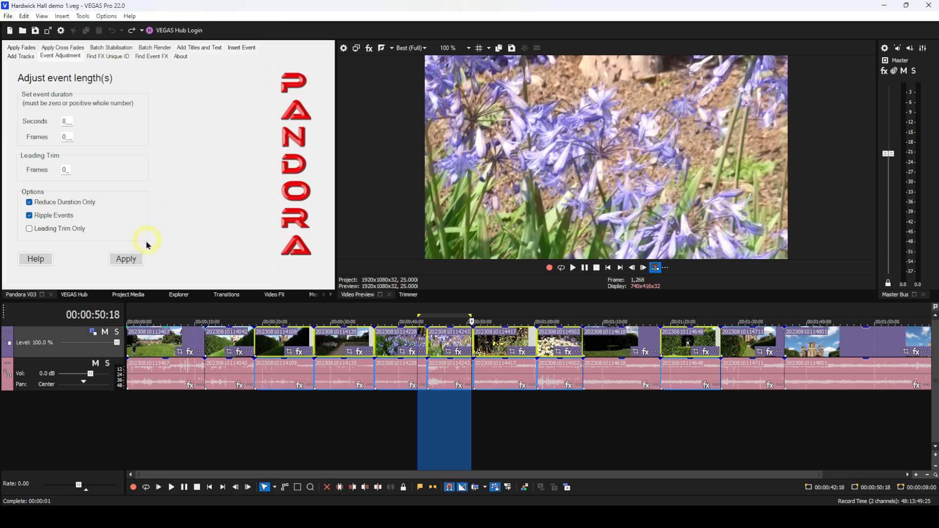
left_click(128, 260)
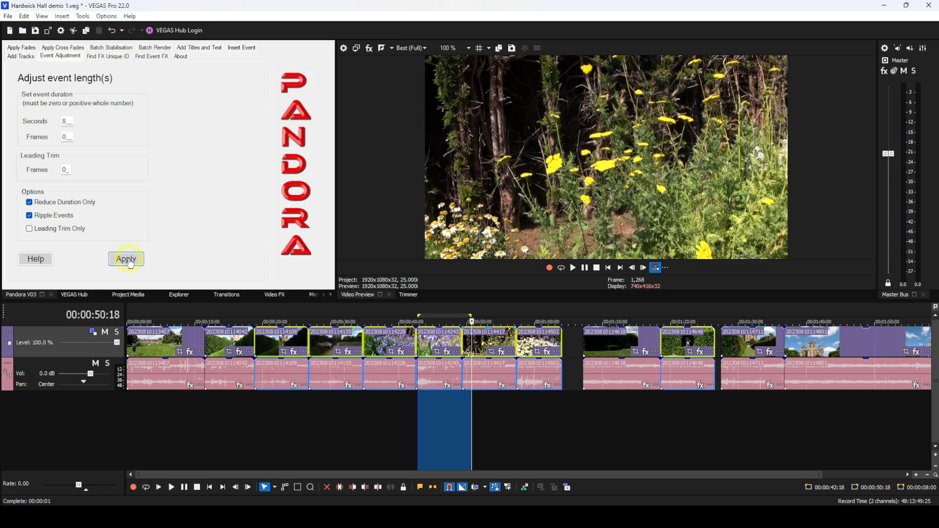
key("ctrl+z")
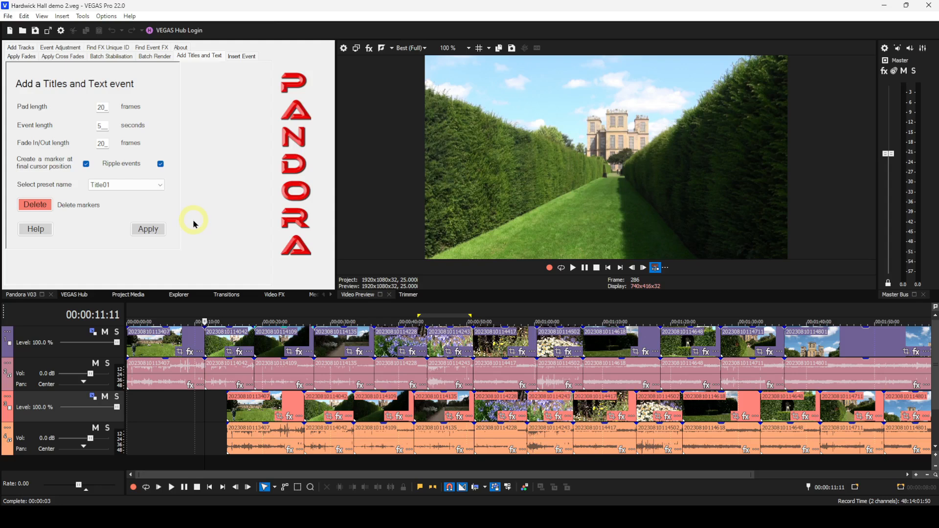
Select both video tracks, try adding the Title01 Titles and Text event to them, and undo the insertion.
left_click(67, 339)
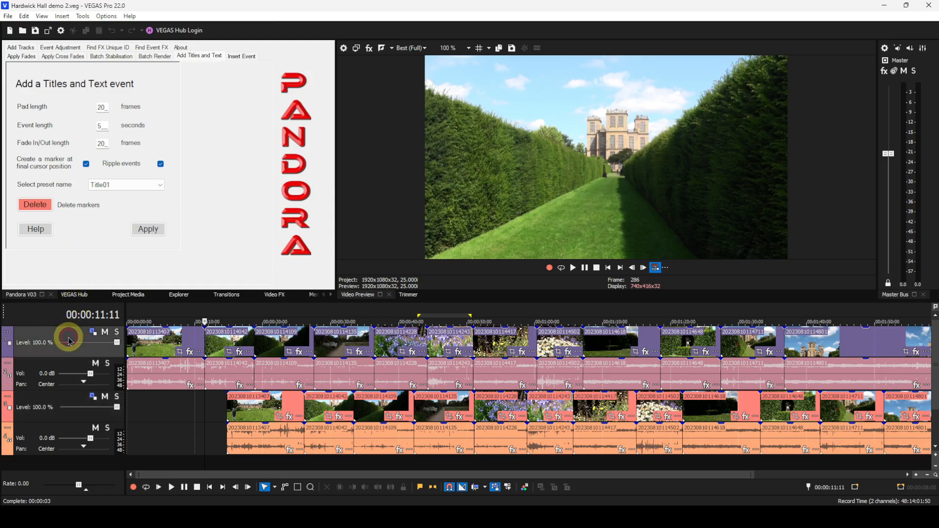
left_click(81, 403, "shift")
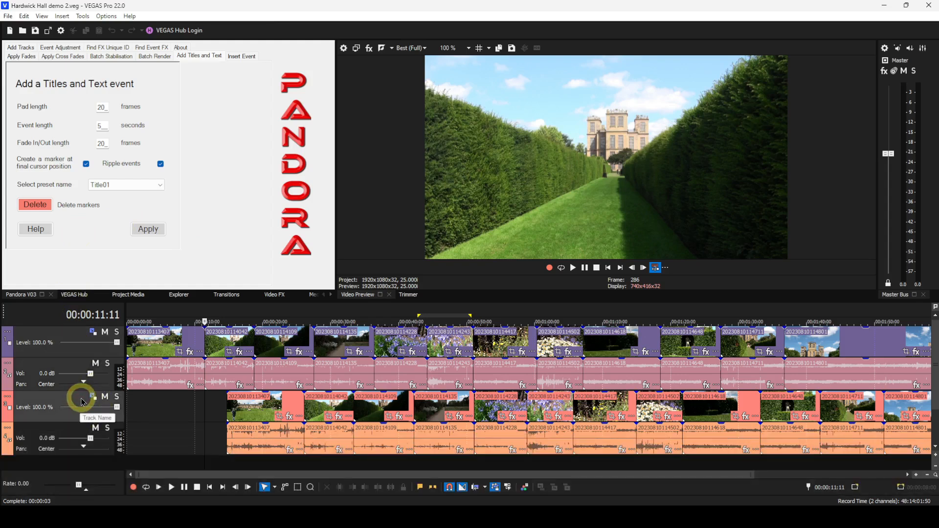
left_click(147, 229)
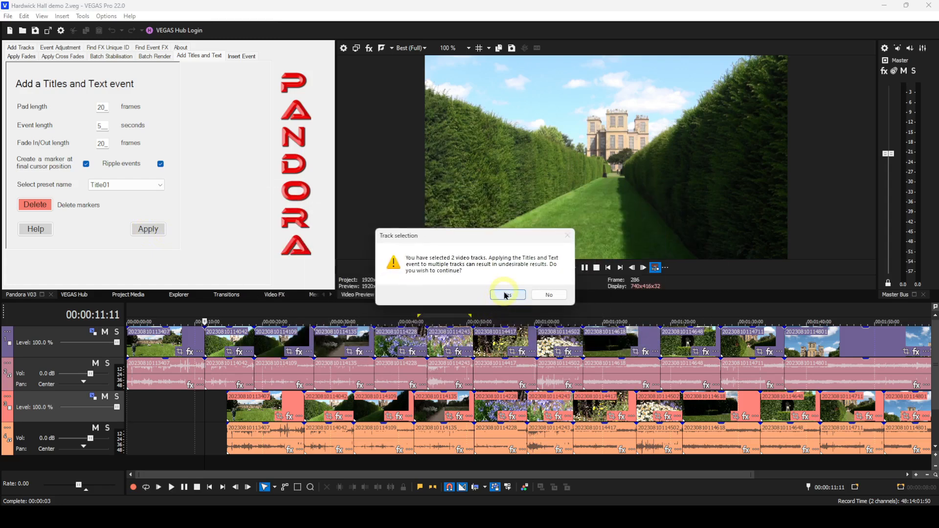
left_click(505, 295)
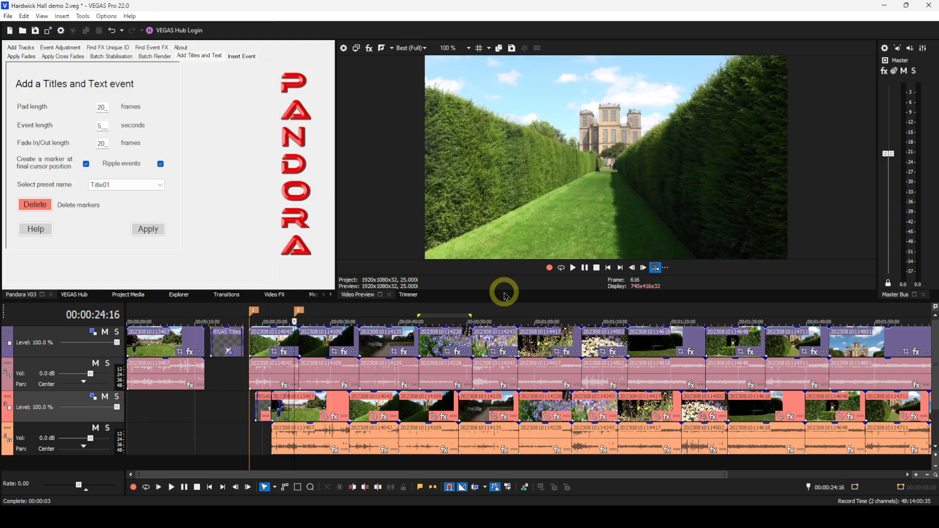
key("ctrl+z")
key("ctrl+z")
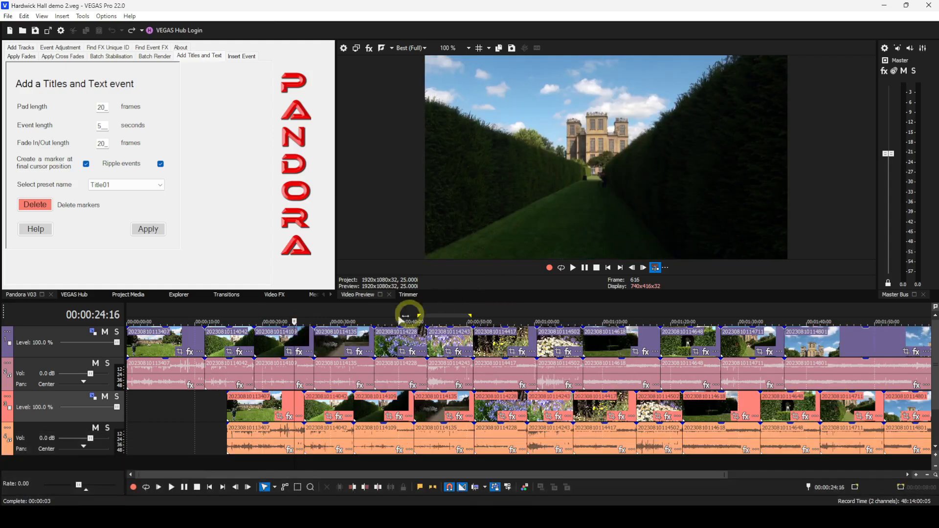
Return the cursor to 00:00:11:11, start adding the title to both video tracks, and decline to continue.
left_click(205, 320)
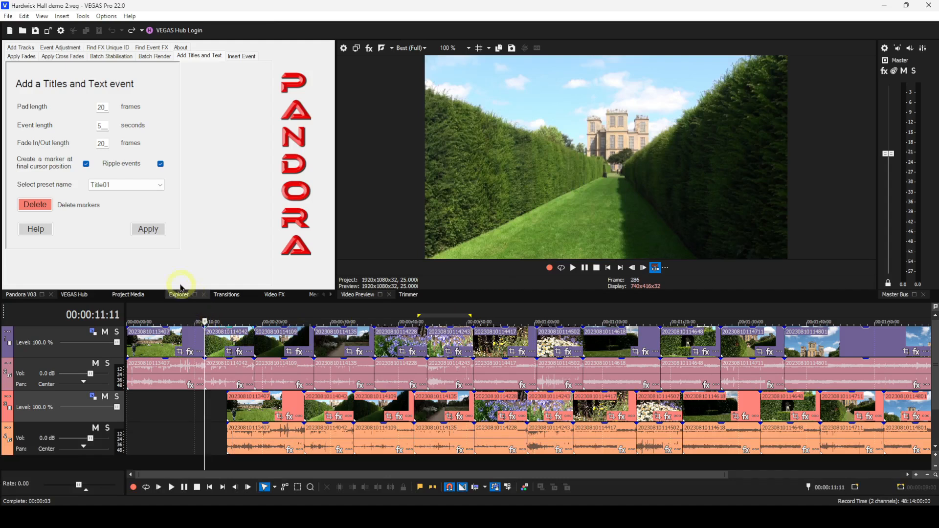
left_click(149, 230)
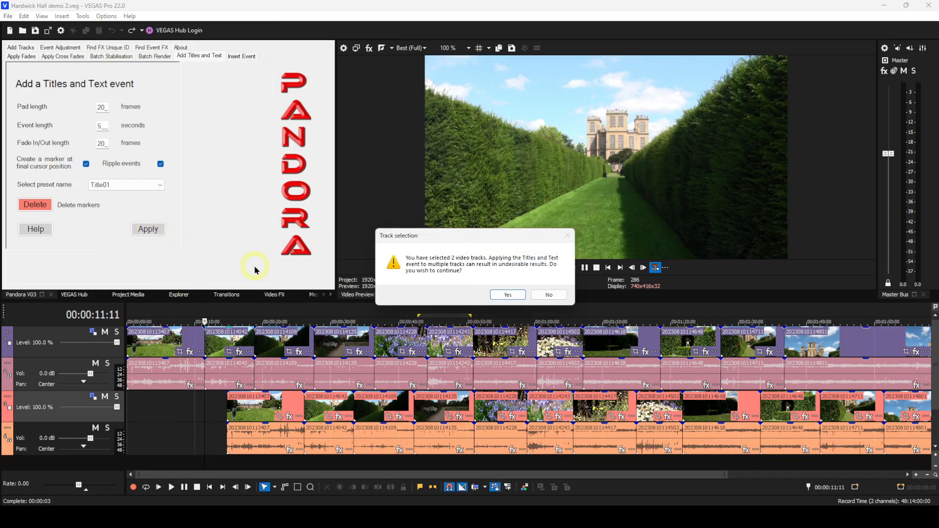
left_click(547, 297)
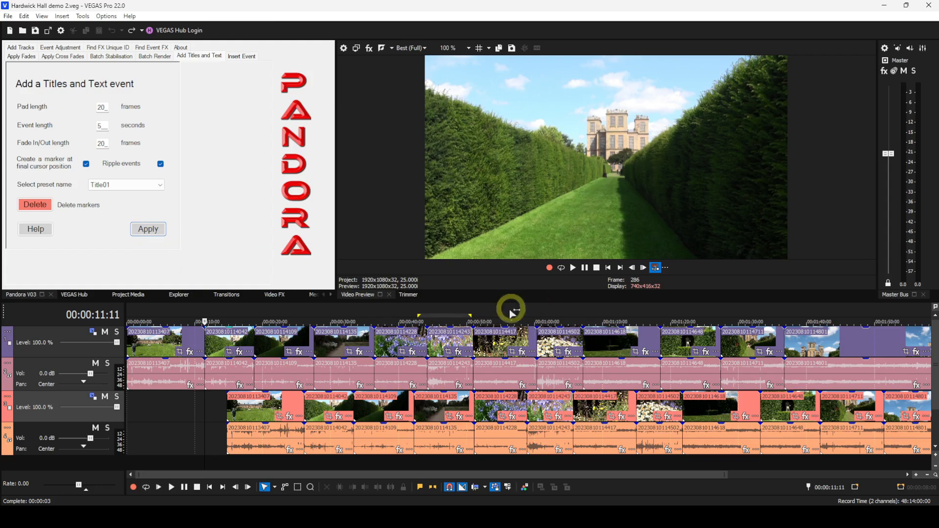
Deselect the lower video track and add the rippled 5-second Title01 event with its marker to the upper video track.
left_click(74, 404, "ctrl")
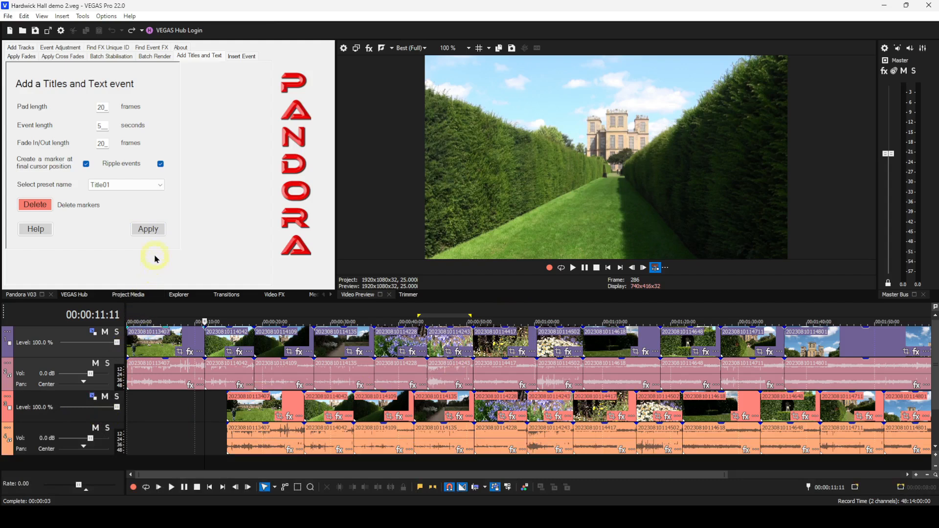
left_click(148, 230)
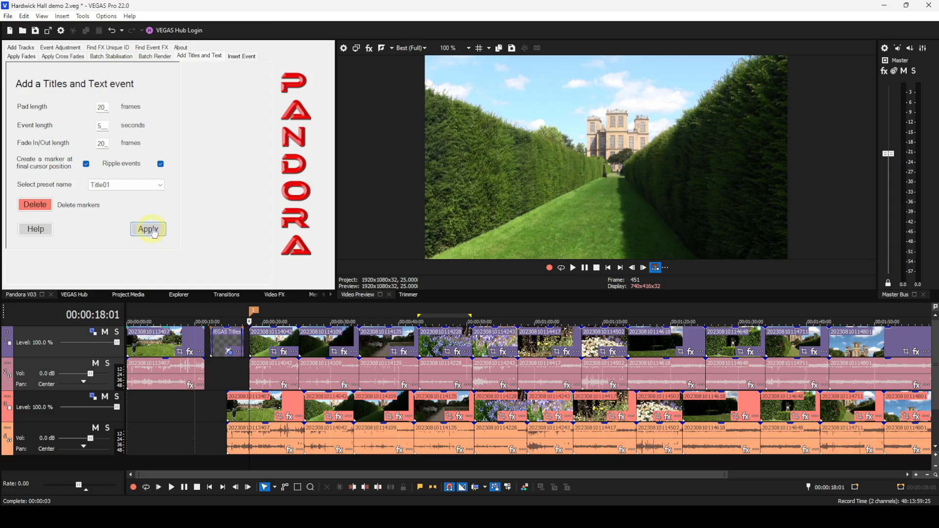
Add three timeline markers at about 00:00:24:06, 00:00:31:22 and 00:00:37:10.
left_click(294, 315)
key("m")
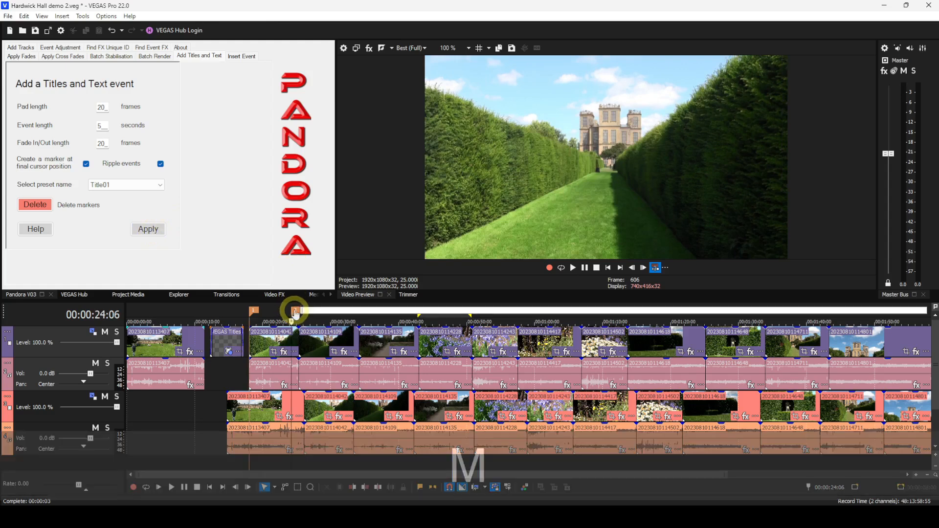
key("Return")
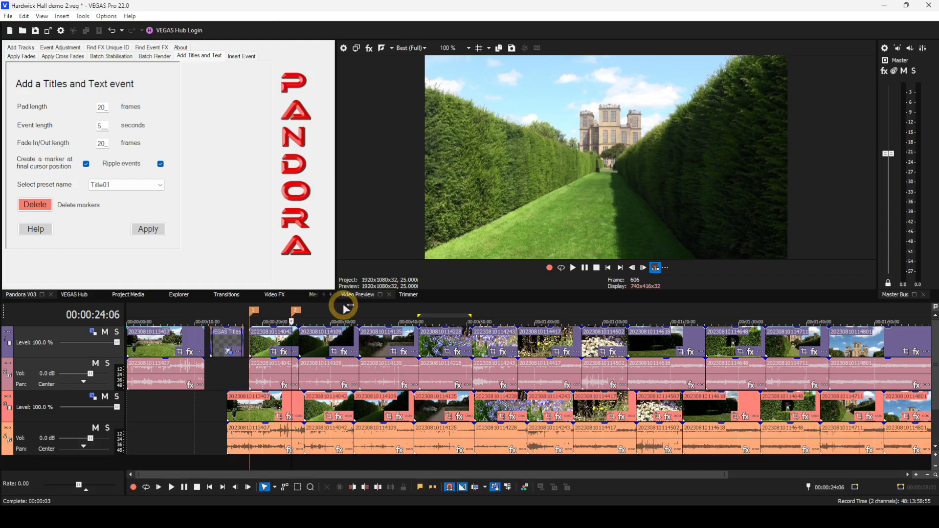
left_click(344, 309)
key("m")
key("Return")
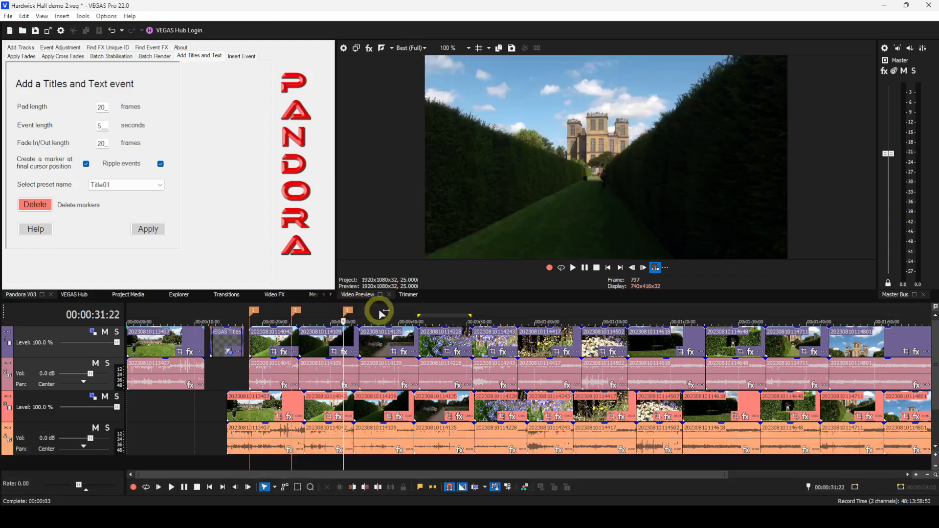
left_click(381, 309)
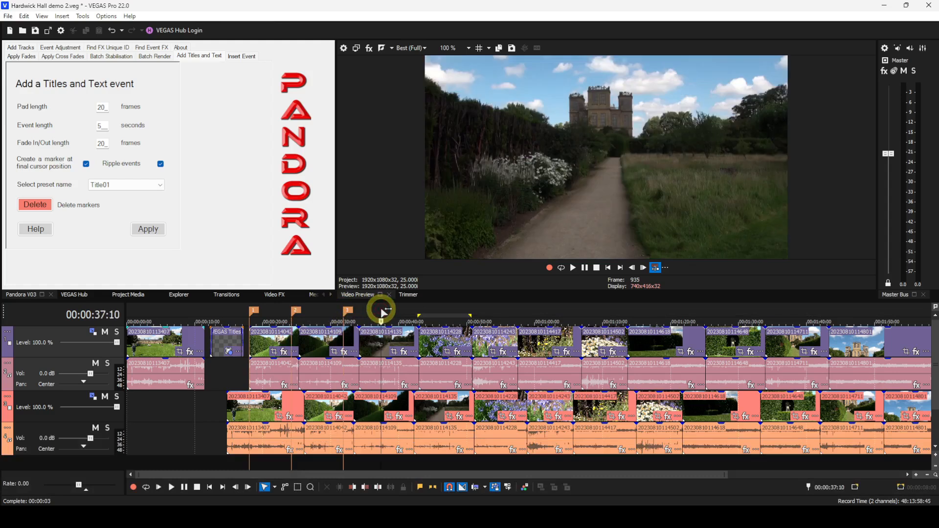
key("m")
key("Return")
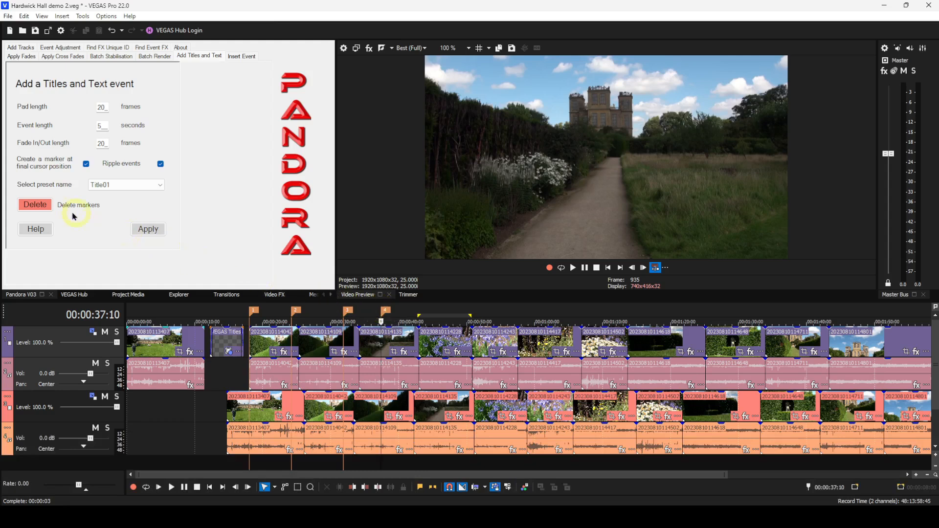
Try to delete the title's markers with Pandora's marker deletion, and dismiss the message.
left_click(41, 206)
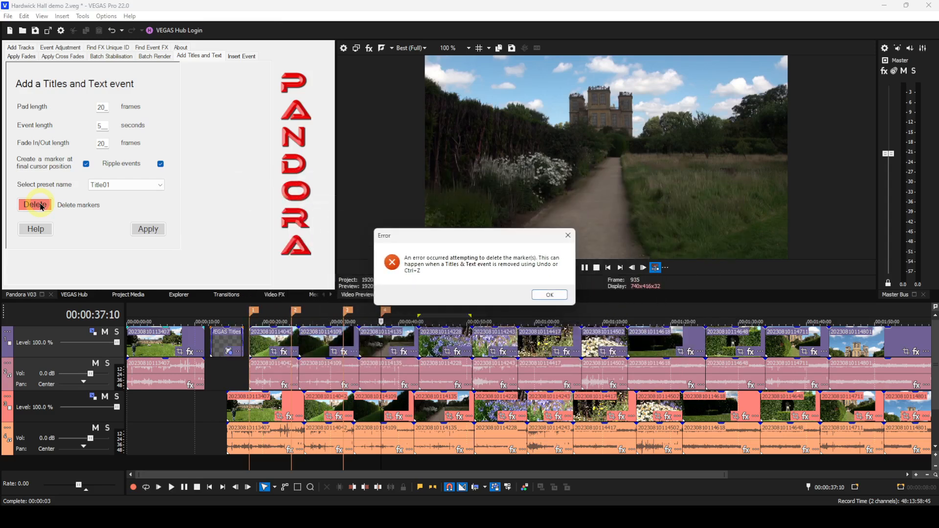
left_click(547, 293)
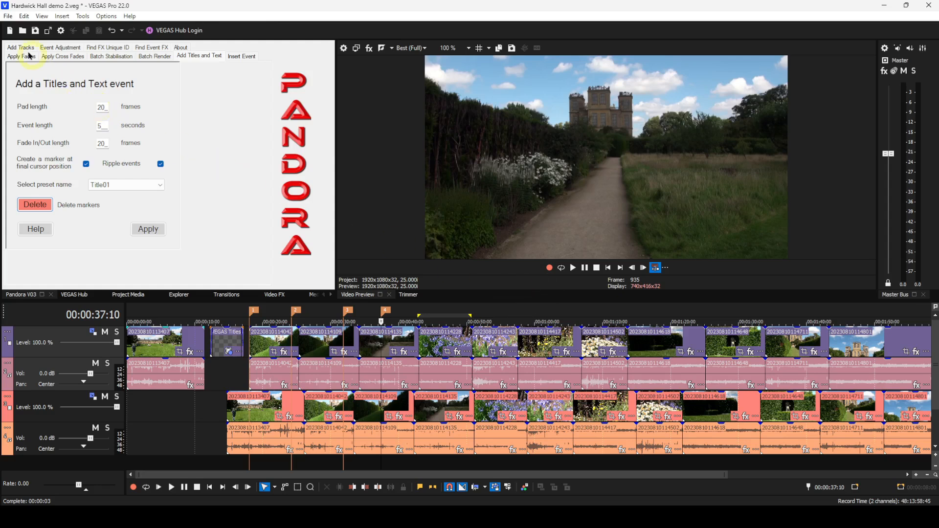
Close the Hardwick Hall demo 2 project without saving its changes.
left_click(7, 16)
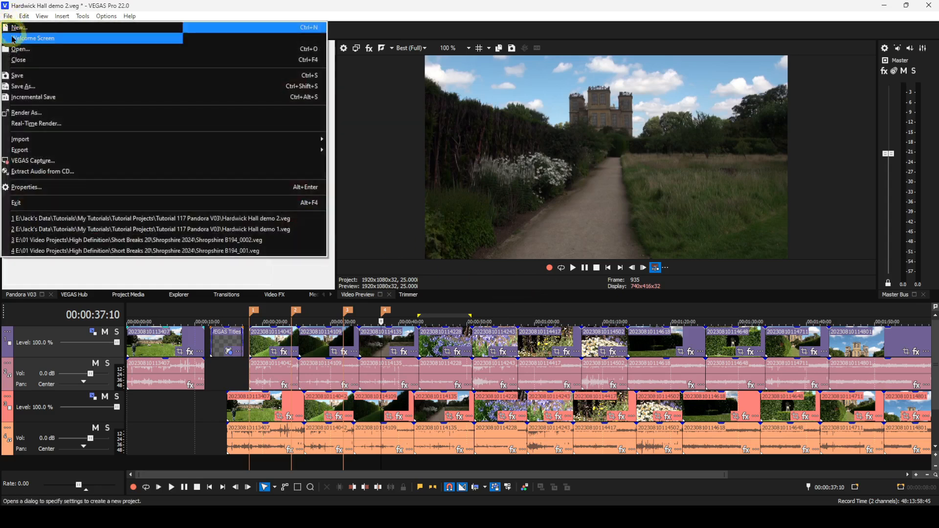
left_click(14, 60)
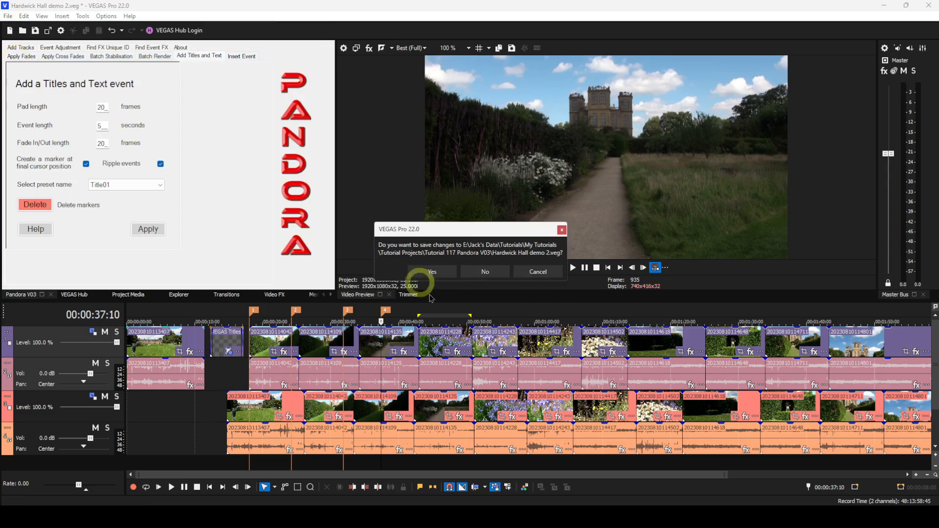
left_click(486, 273)
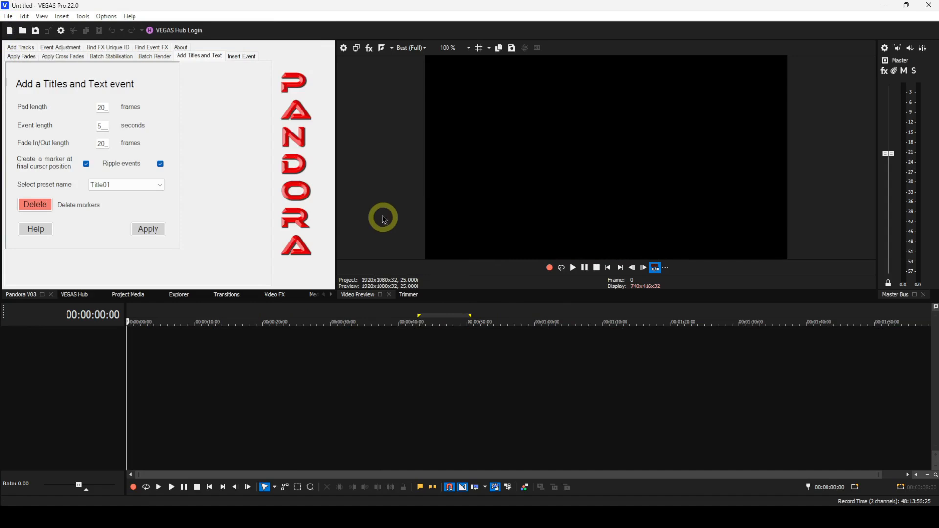
Insert an empty video track and add three consecutive 5-second Title01 events with markers to it.
right_click(66, 338)
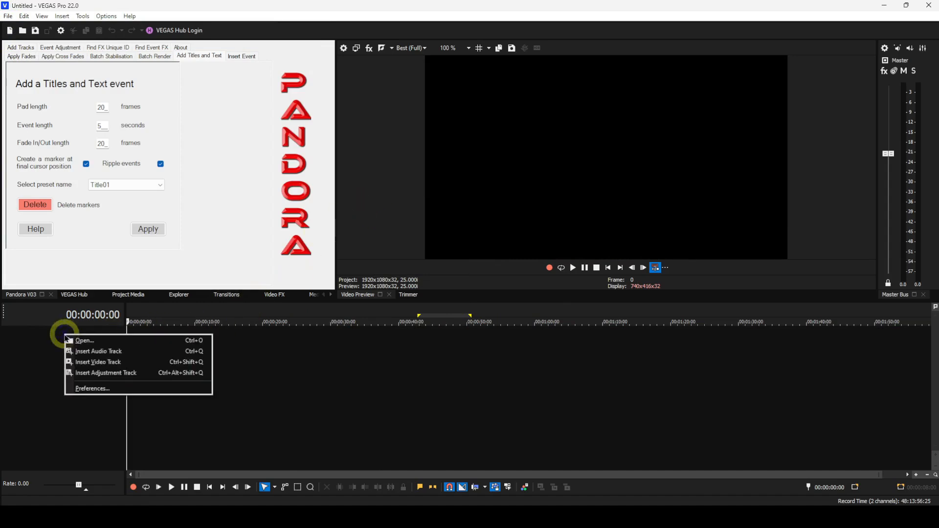
left_click(96, 366)
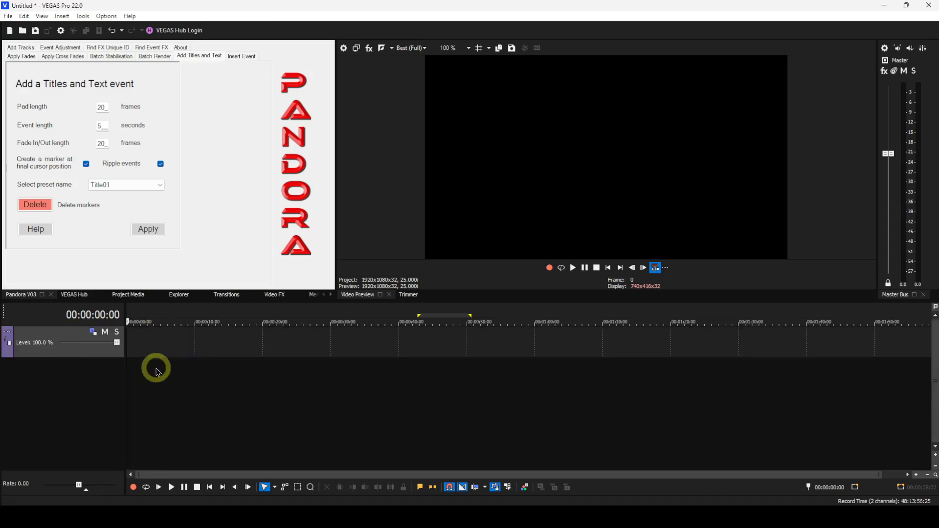
left_click(149, 231)
left_click(149, 231)
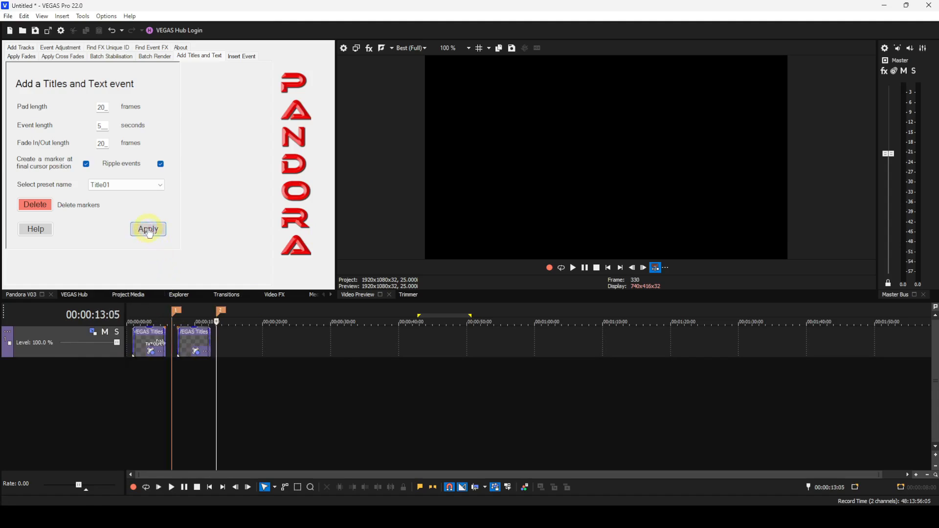
left_click(149, 233)
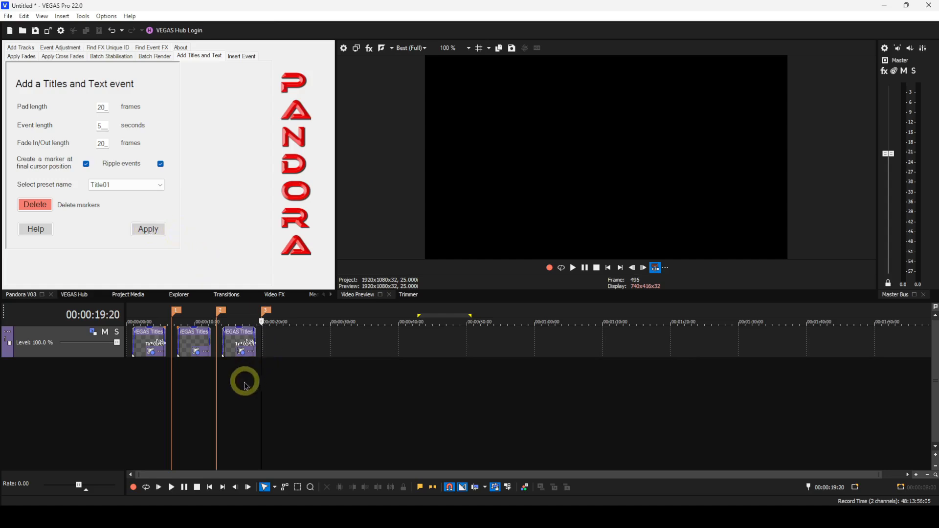
Place the cursor at 00:00:12:17, between the second and third titles, and apply another rippled 5-second Title01 event there.
scroll(245, 386, "up", 3)
scroll(252, 378, "down", 1)
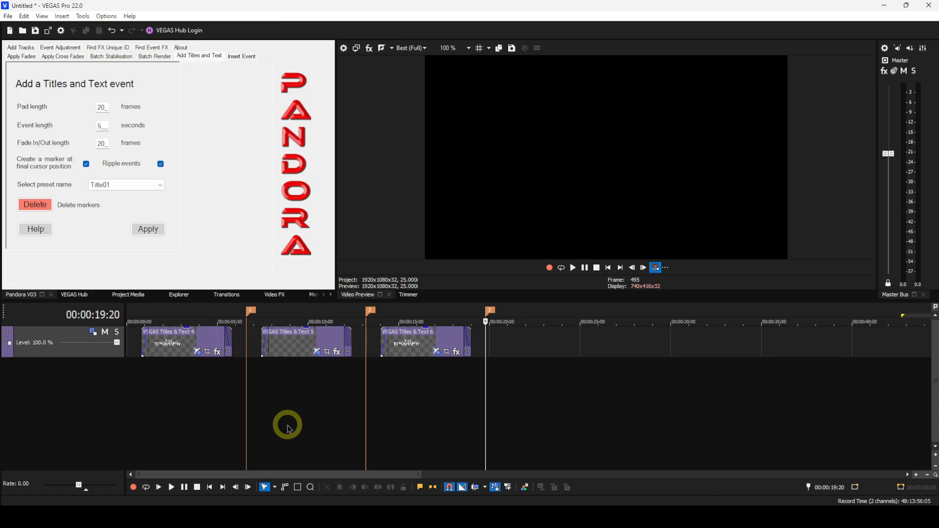
left_click(358, 313)
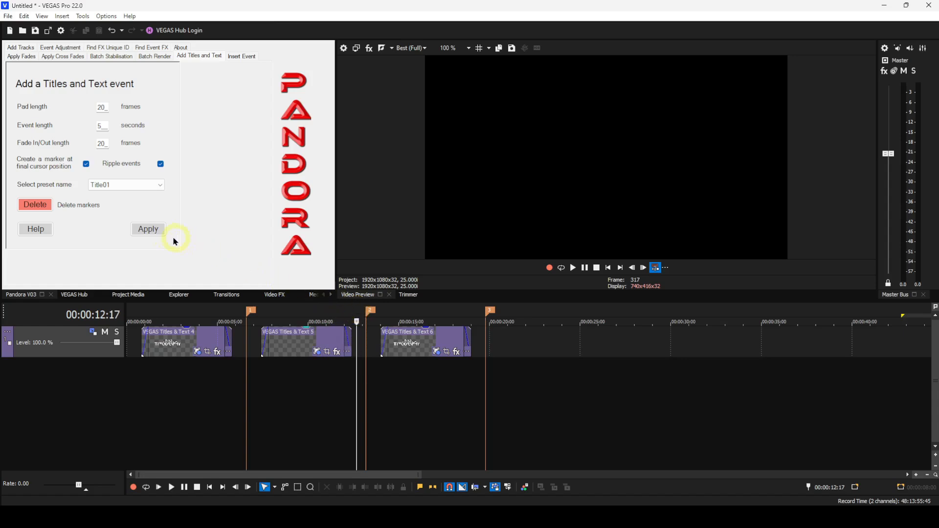
left_click(150, 233)
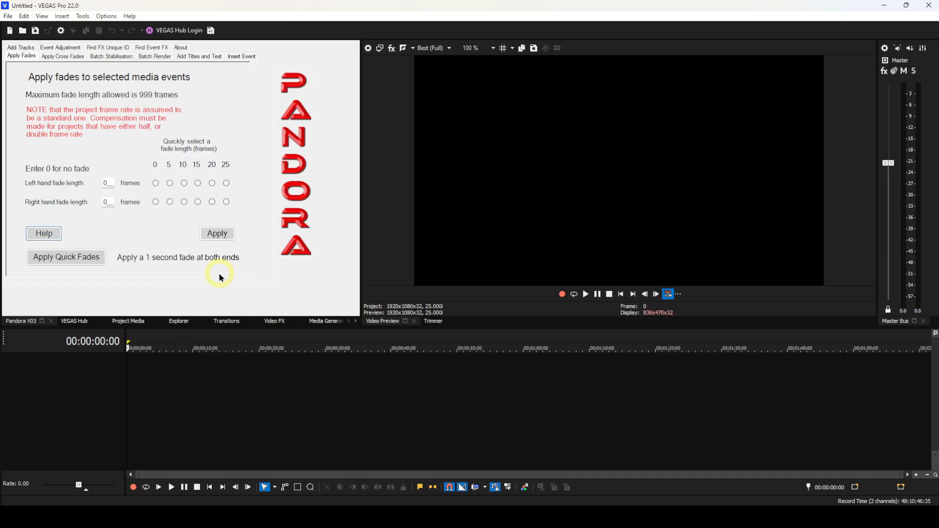
Open the Apply Fades help, move its window clear of the fade settings to read it, and close it.
left_click(49, 231)
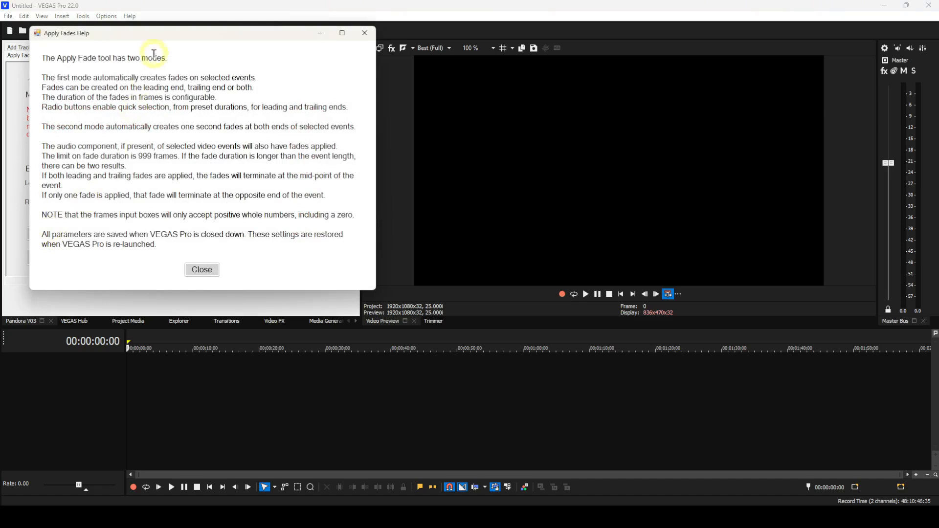
left_click_drag(160, 38, 566, 116)
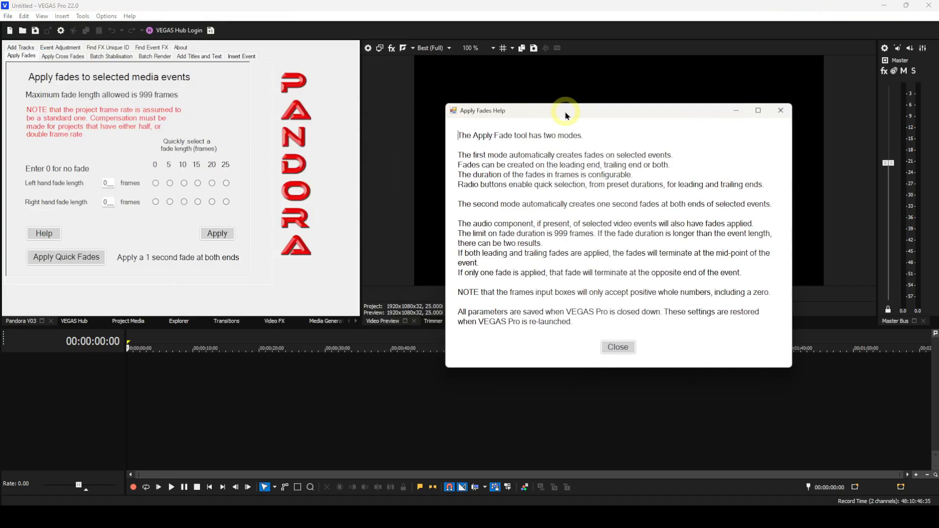
left_click(619, 350)
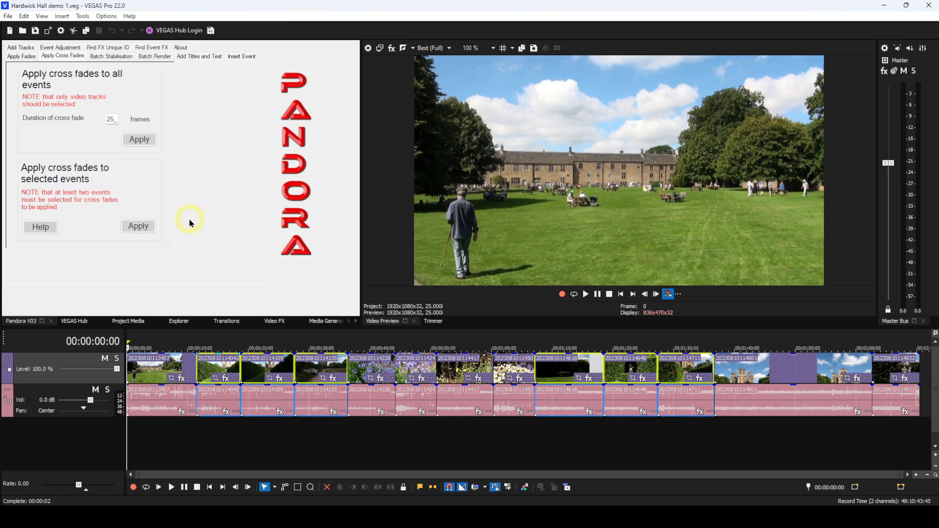
Apply cross fades to the two groups of selected events on the video track.
left_click(139, 226)
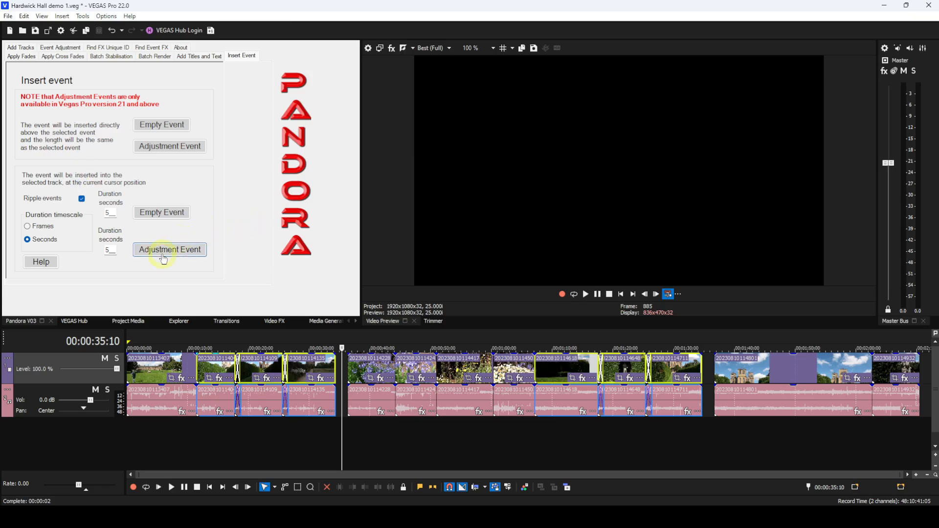
Insert a 5-second empty event into the video track at 00:00:35:10, rippling the following events.
left_click(164, 216)
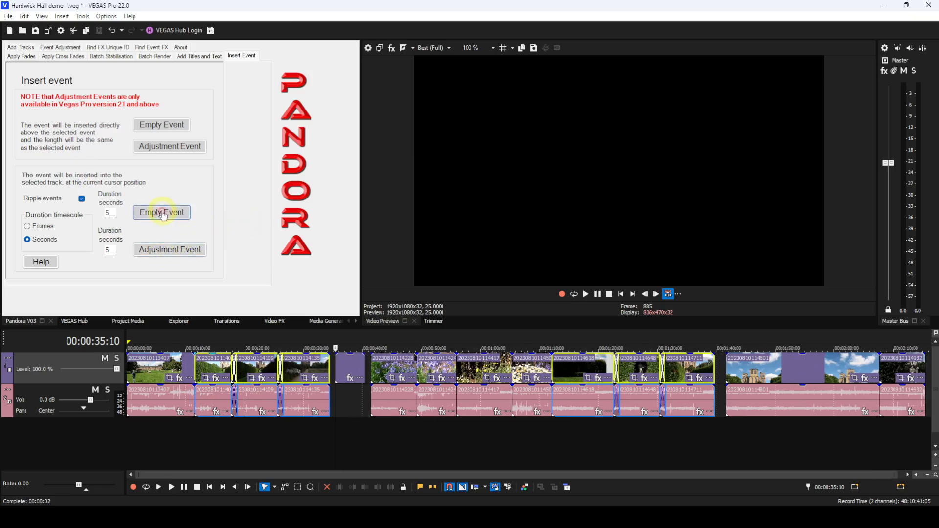